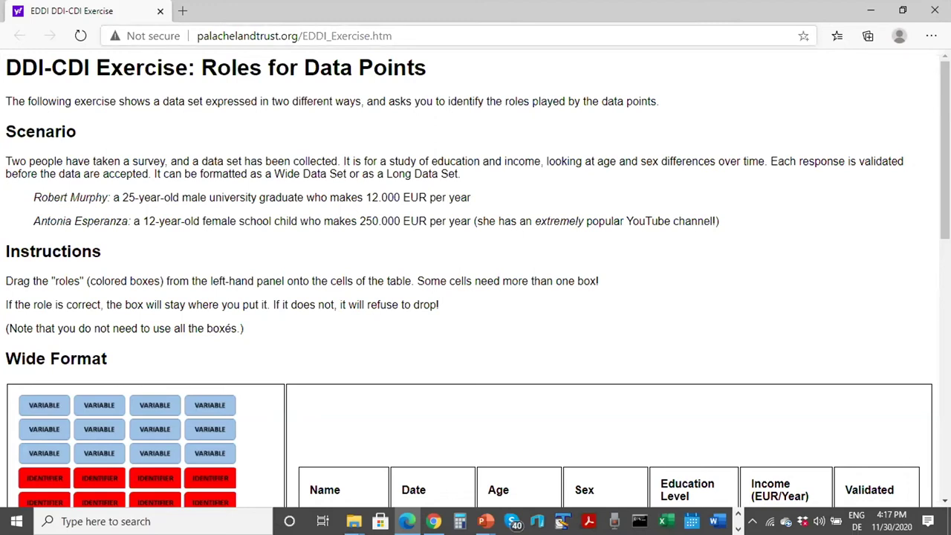
Assign a Variable role box to the Age column header in the Wide Format table
scroll(476, 268, "down", 1)
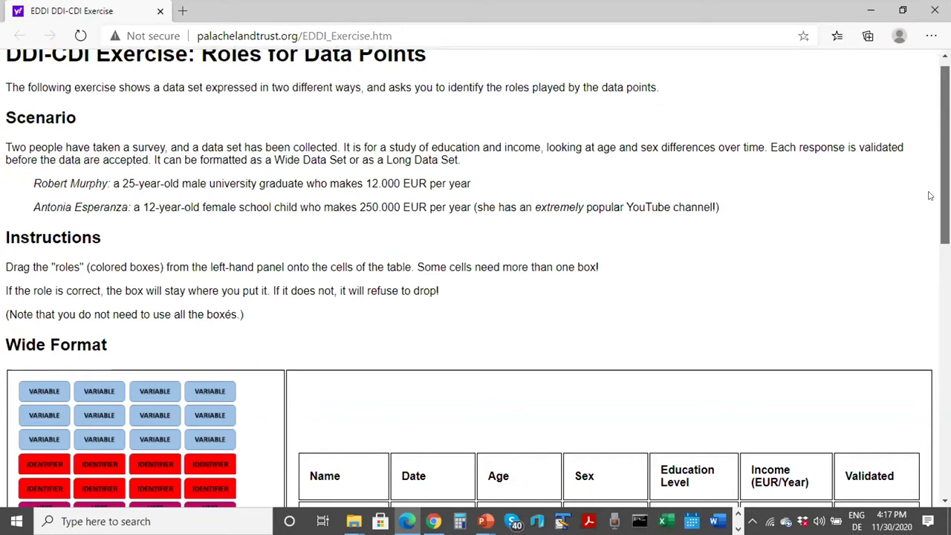
scroll(929, 195, "down", 10)
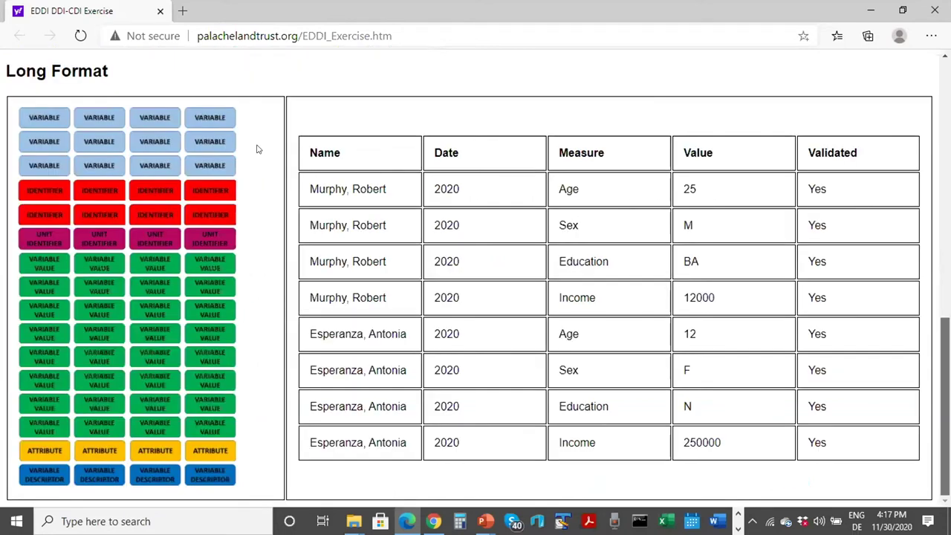
scroll(256, 149, "up", 5)
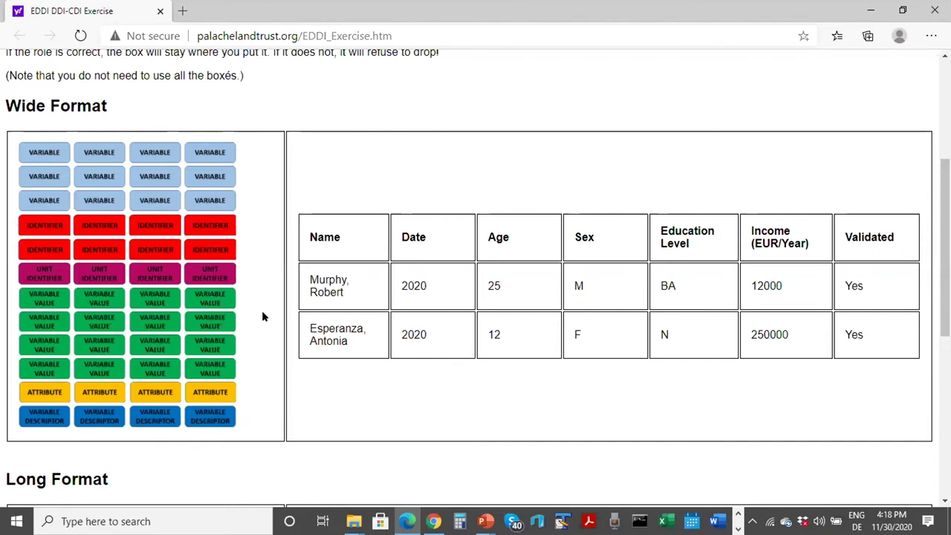
scroll(263, 318, "down", 1)
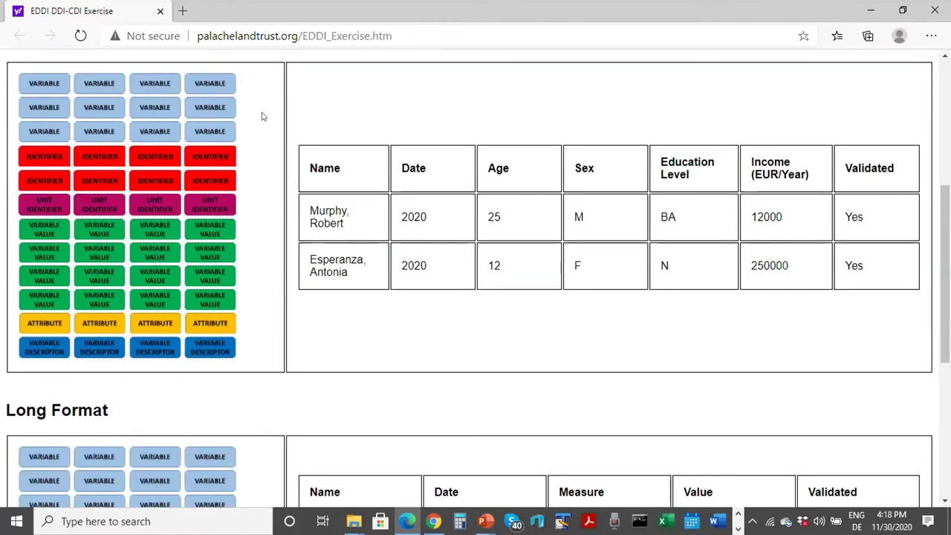
scroll(262, 122, "up", 1)
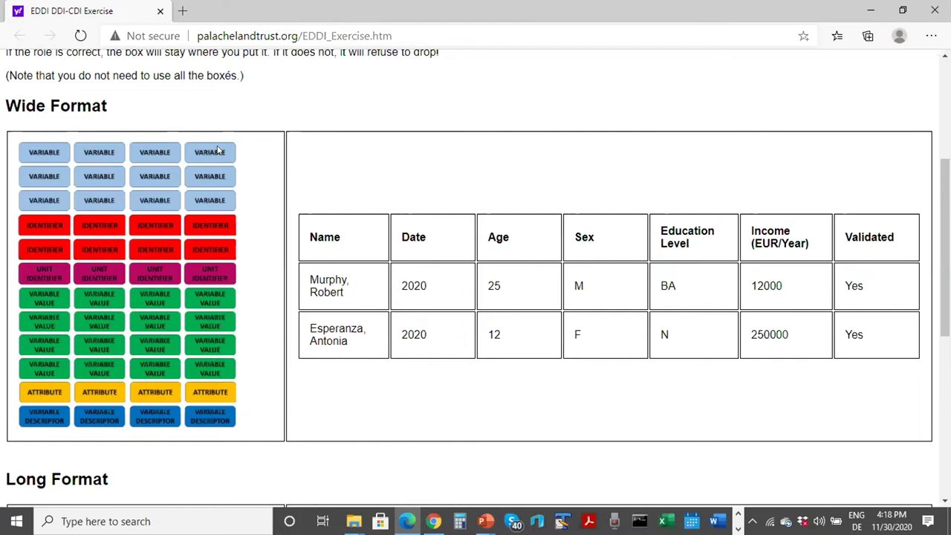
left_click_drag(217, 151, 540, 242)
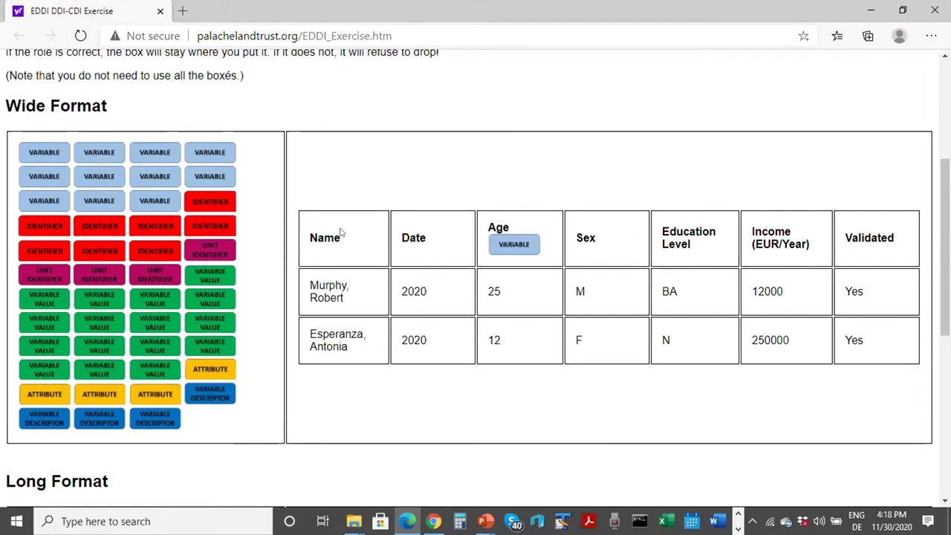
left_click_drag(223, 389, 291, 442)
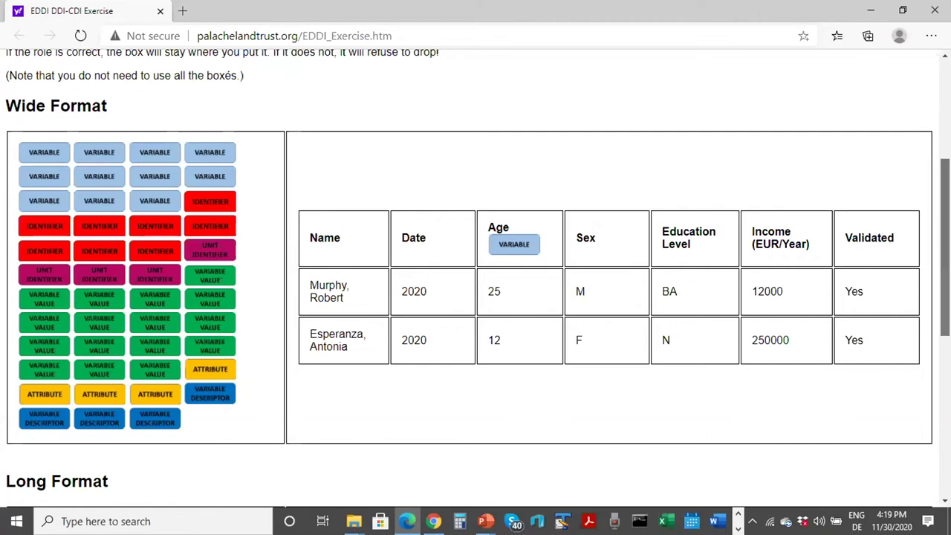
Review the exercise scenario and instructions, and compare the role boxes and tables of the Wide Format and Long Format sections
scroll(824, 127, "up", 1)
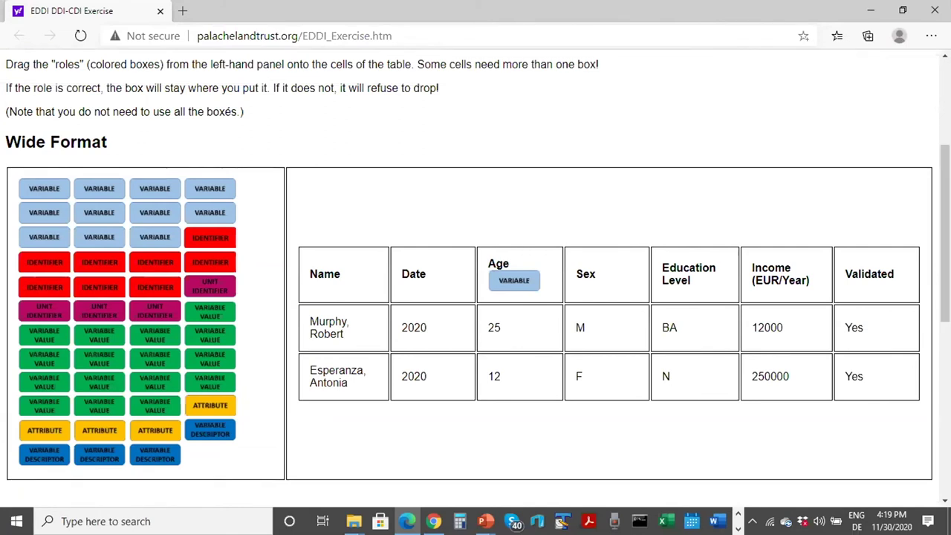
left_click_drag(945, 230, 945, 349)
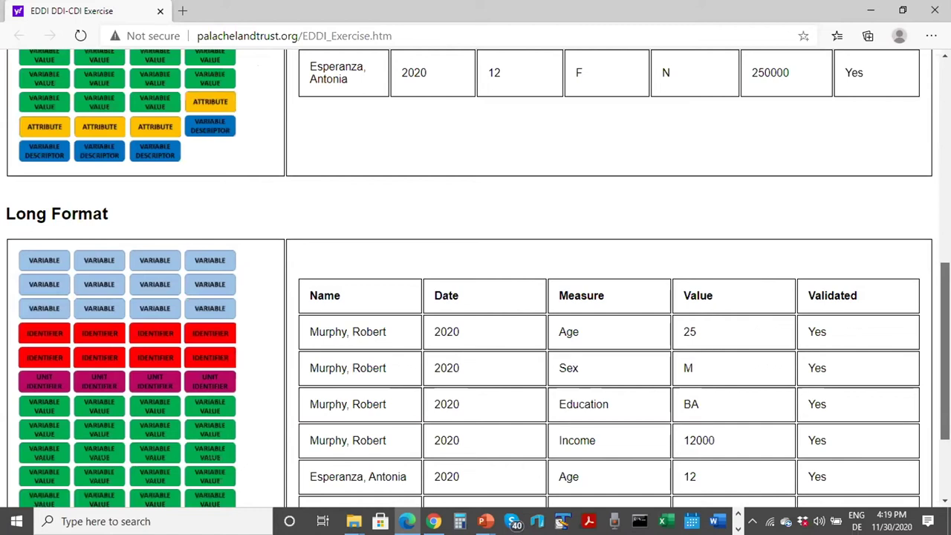
left_click_drag(944, 351, 945, 198)
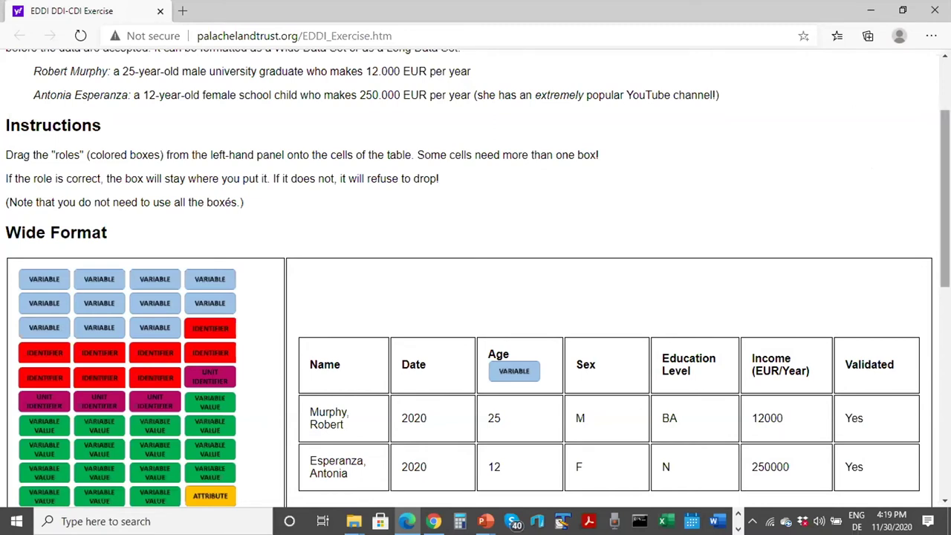
scroll(945, 193, "down", 2)
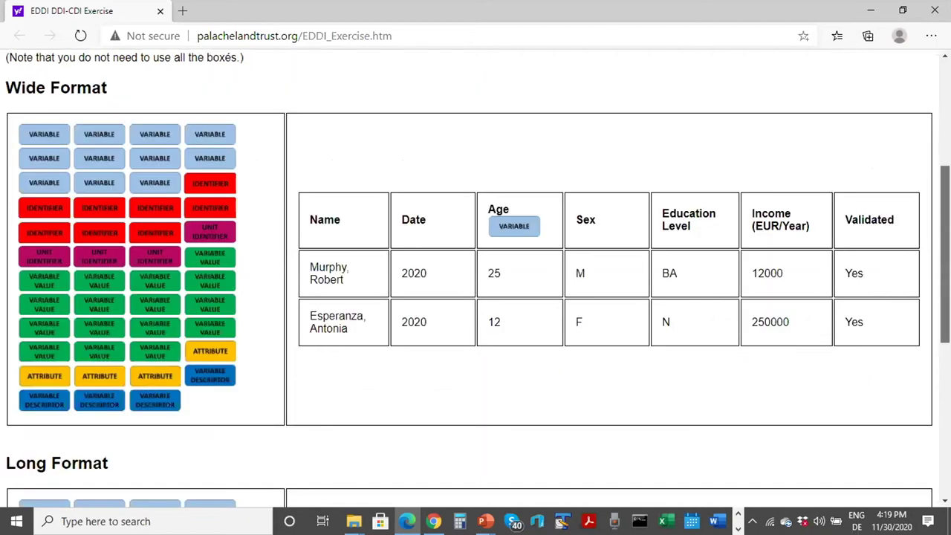
scroll(475, 268, "down", 1)
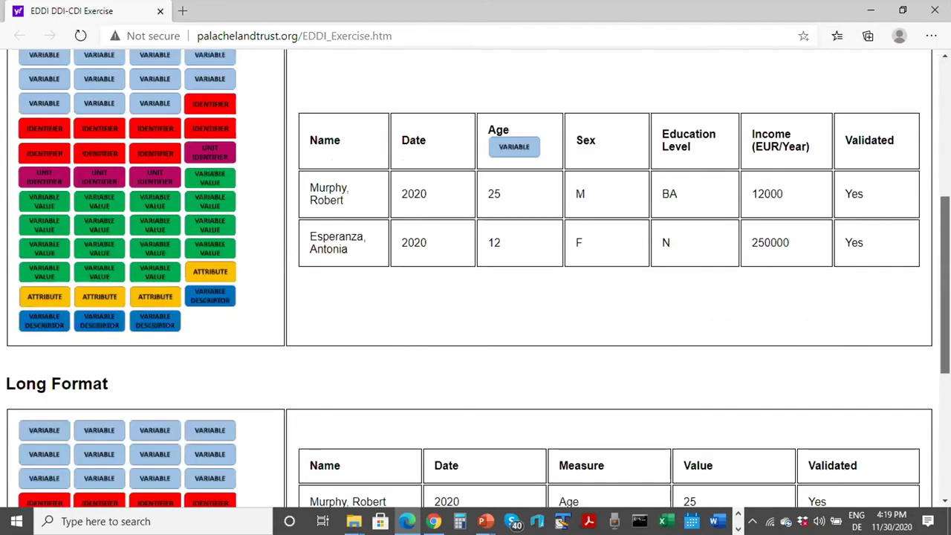
scroll(475, 267, "up", 2)
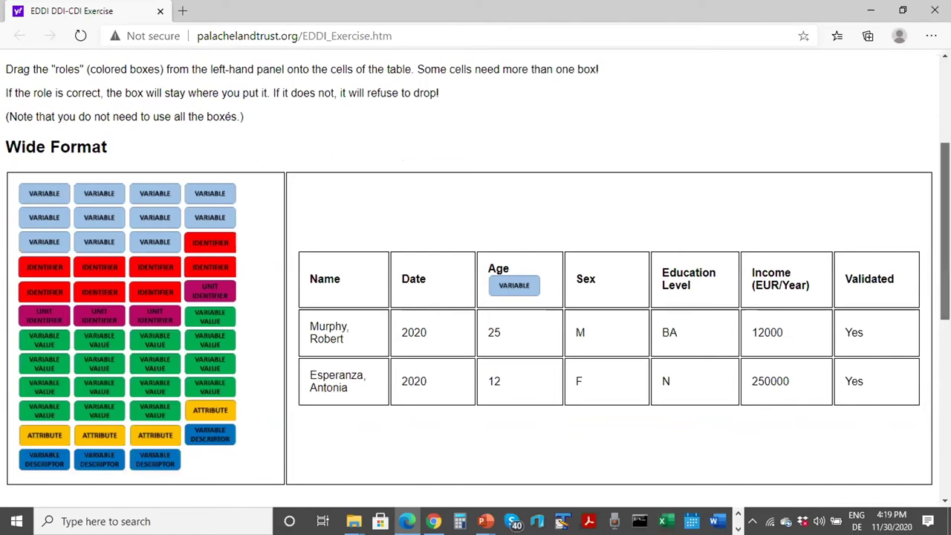
scroll(475, 267, "down", 3)
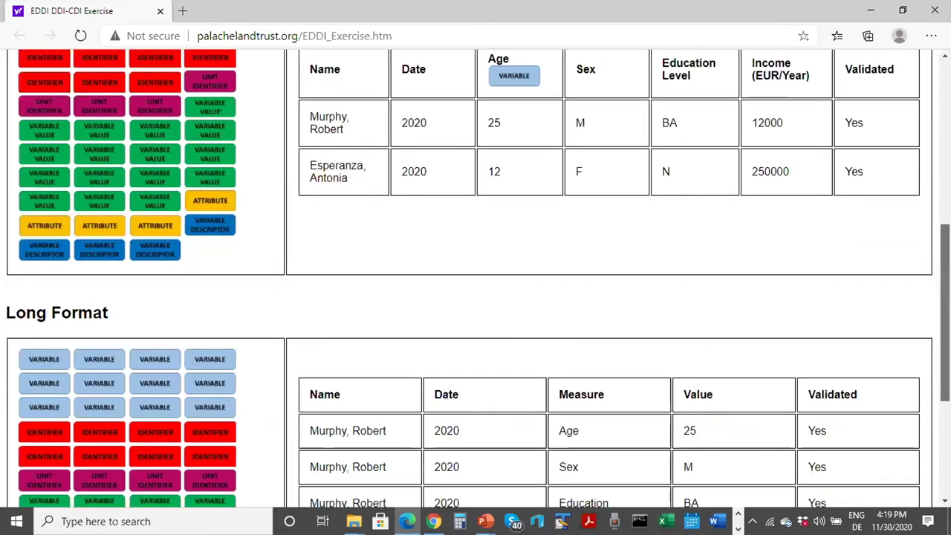
scroll(475, 267, "up", 1)
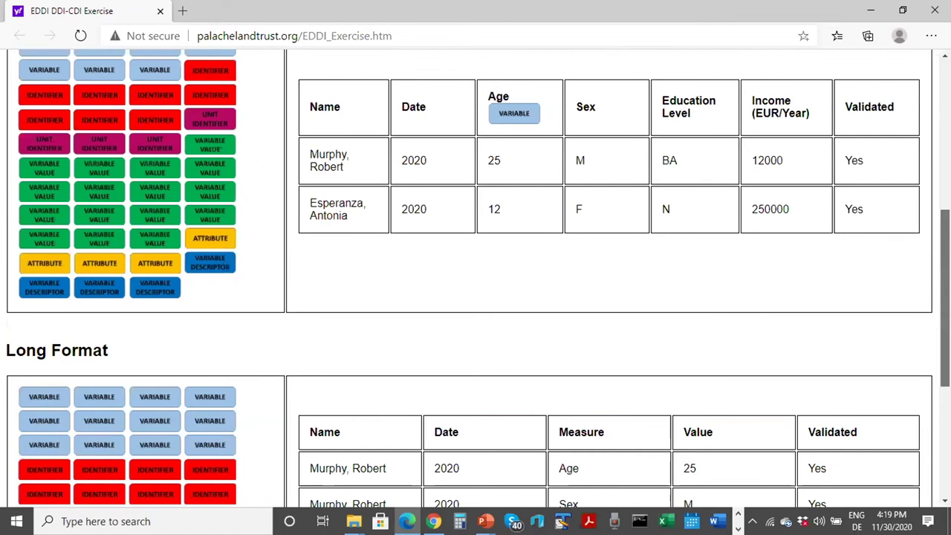
scroll(475, 267, "up", 1)
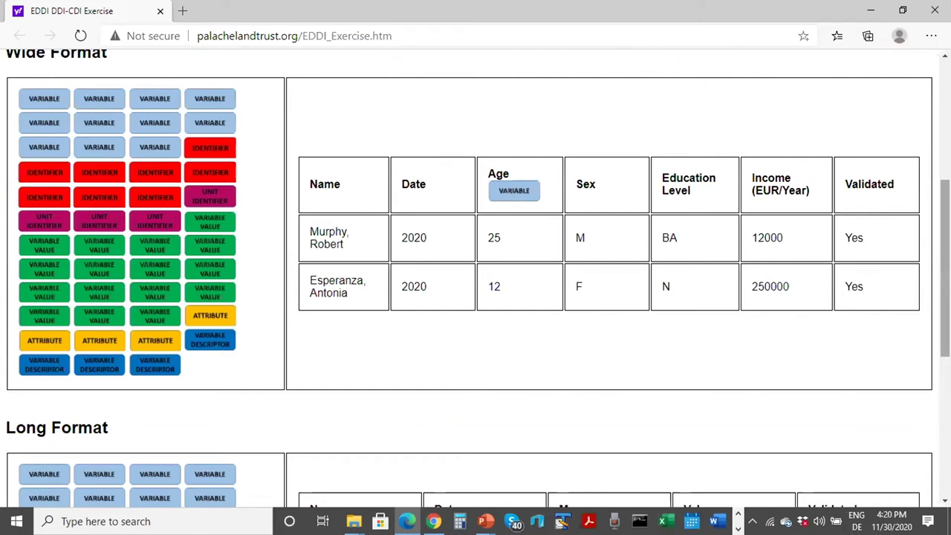
scroll(475, 275, "down", 4)
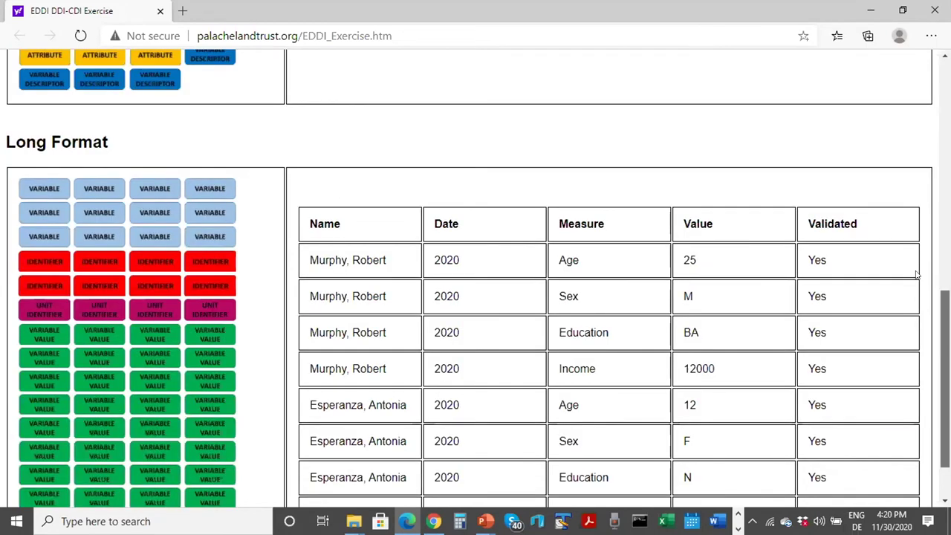
scroll(917, 275, "up", 3)
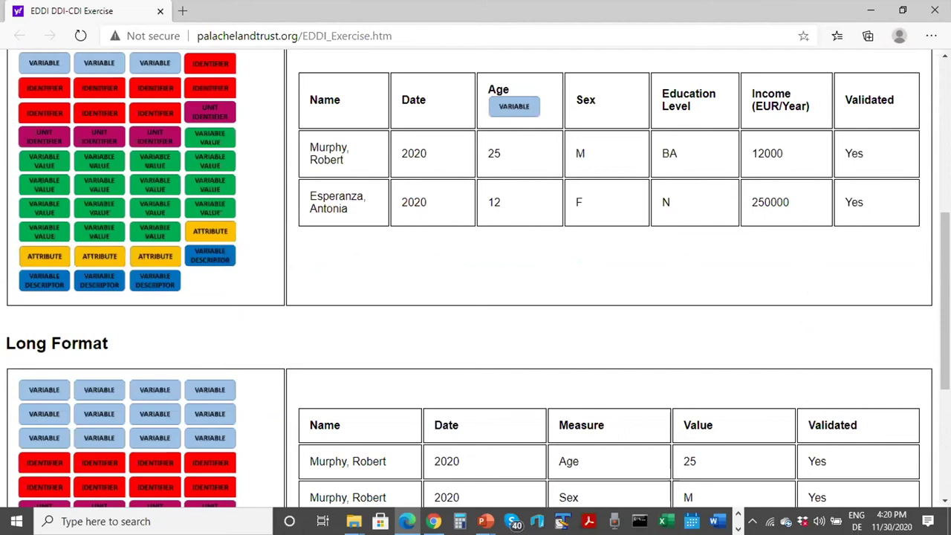
scroll(917, 229, "up", 2)
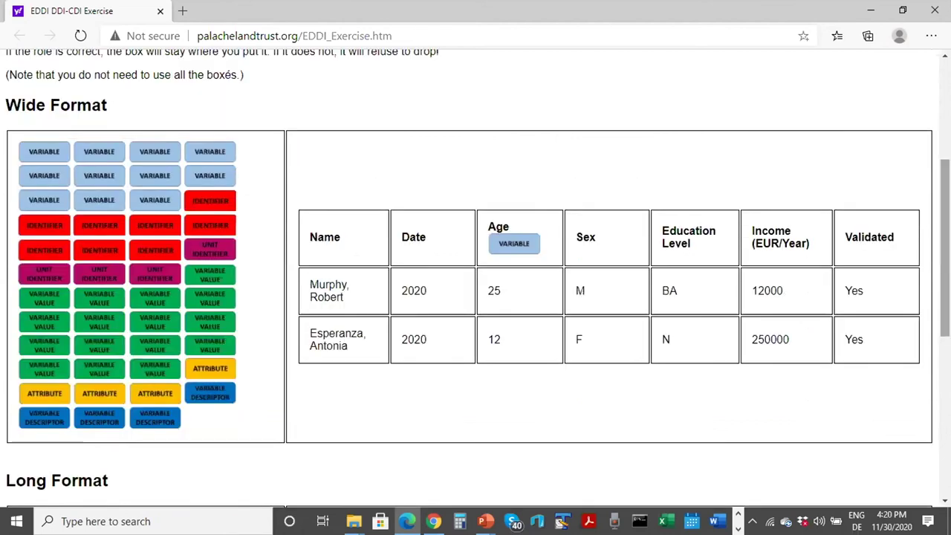
scroll(469, 281, "up", 3)
scroll(476, 281, "down", 1)
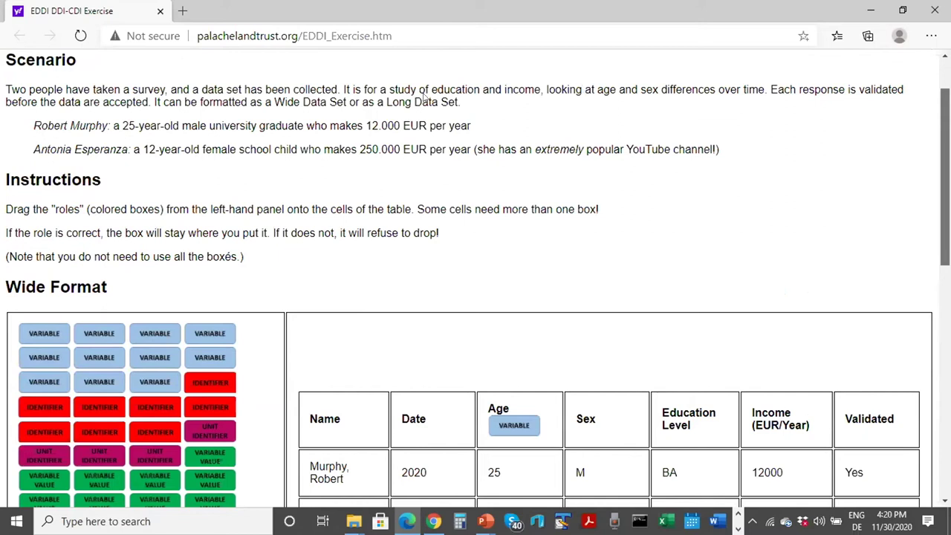
scroll(424, 99, "down", 3)
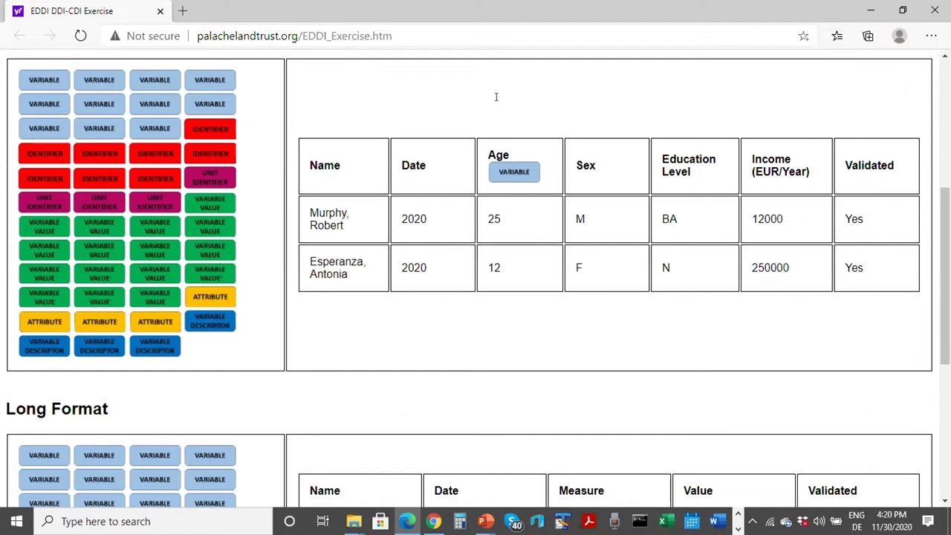
scroll(497, 97, "up", 1)
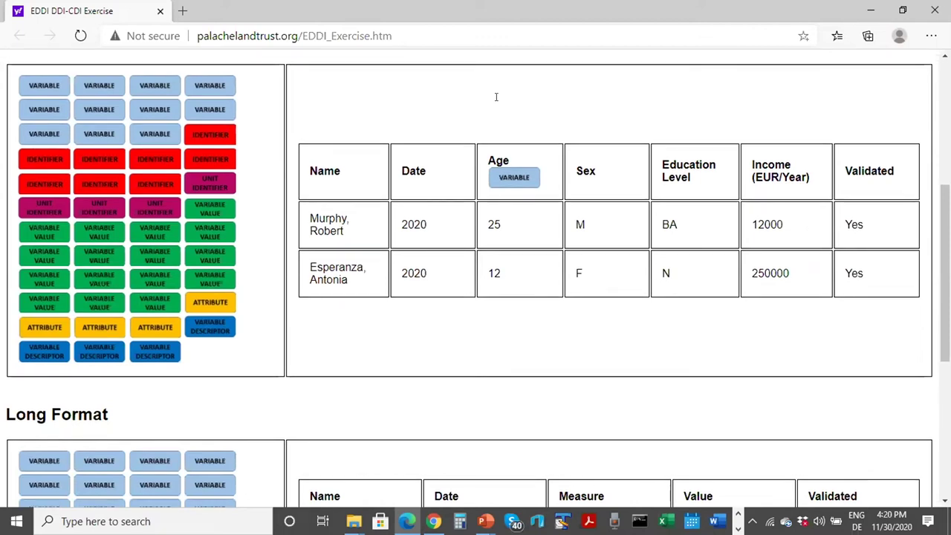
scroll(496, 97, "up", 4)
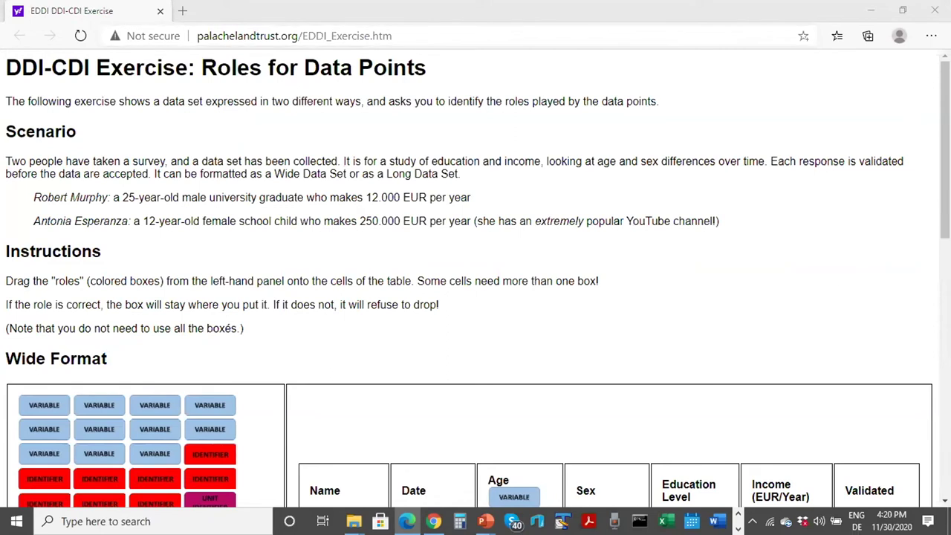
left_click(903, 184)
scroll(902, 184, "down", 3)
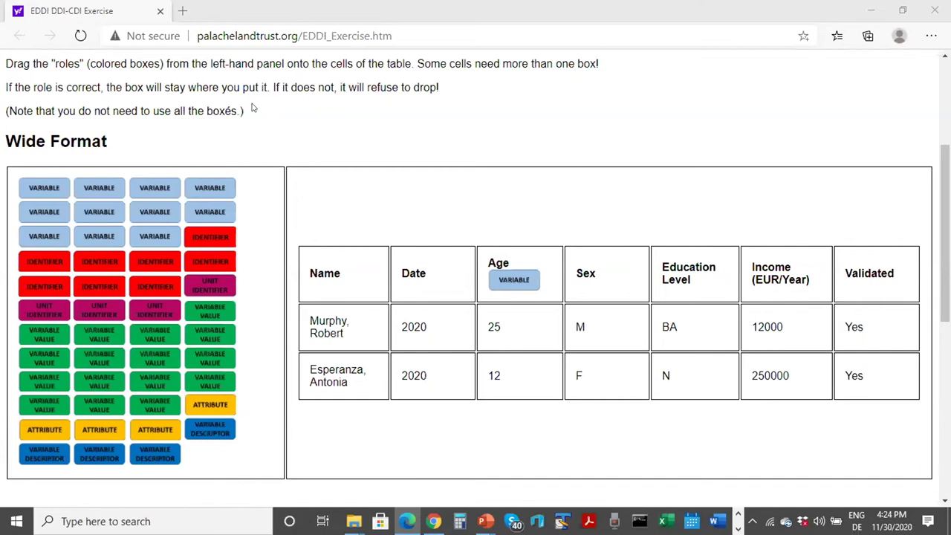
scroll(253, 109, "up", 3)
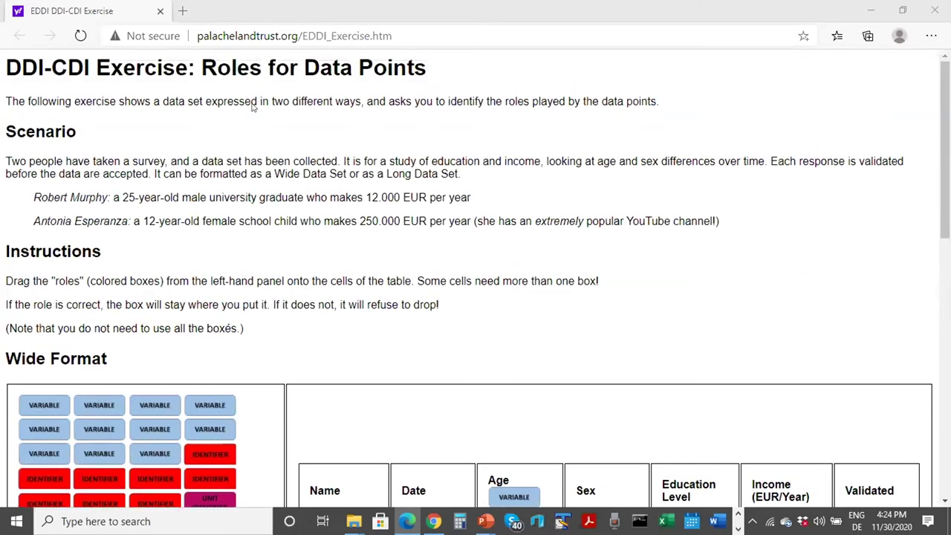
Assign Variable role boxes to the Name, Date, Sex, Education Level and Income (EUR/Year) headers in the Wide Format table
scroll(252, 108, "down", 2)
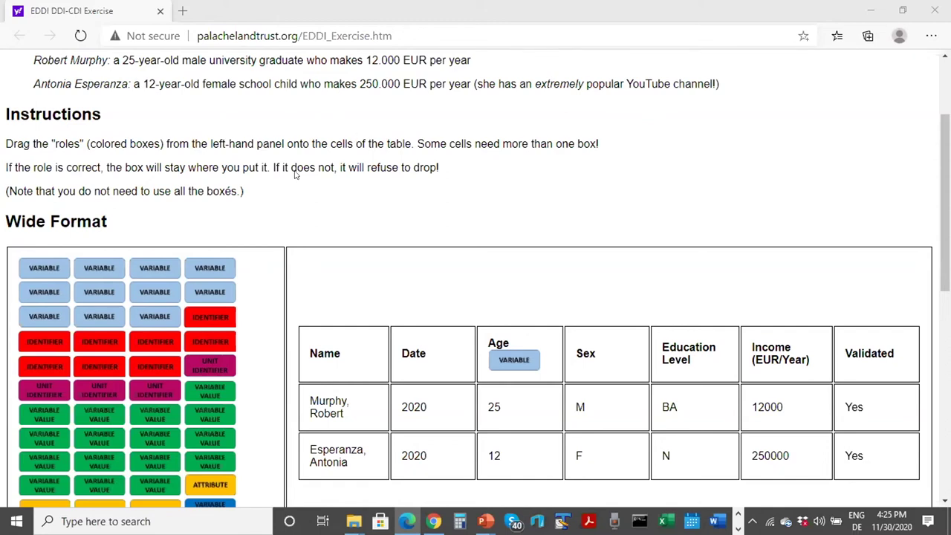
scroll(217, 200, "down", 1)
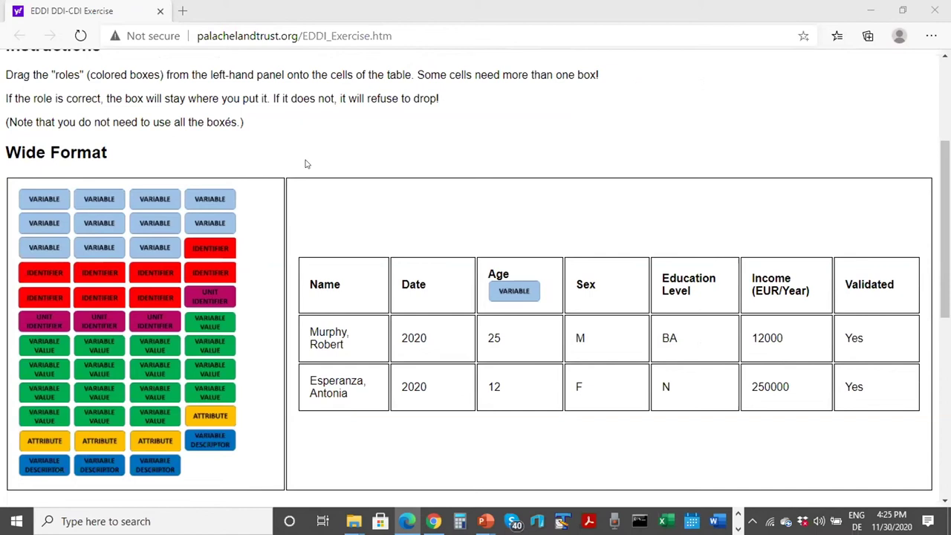
scroll(305, 163, "down", 2)
scroll(304, 164, "up", 3)
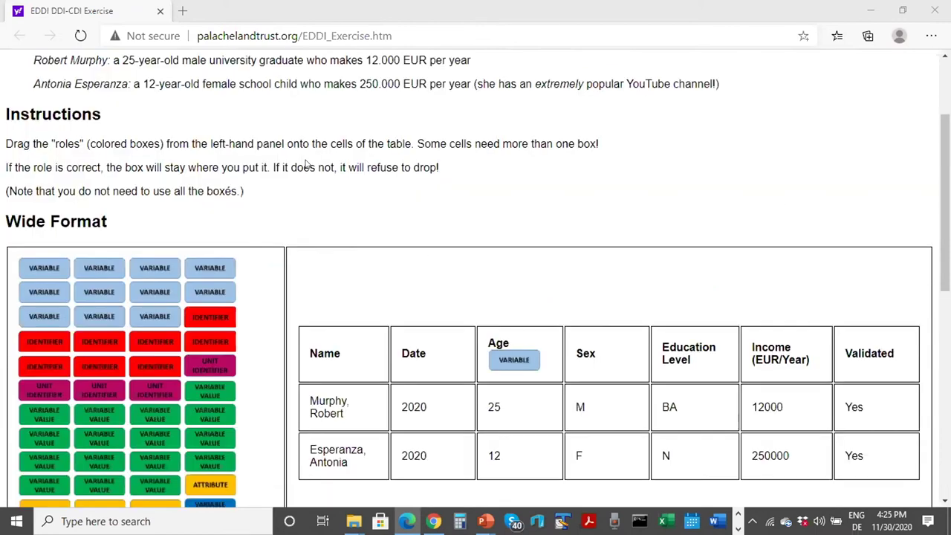
scroll(305, 163, "down", 2)
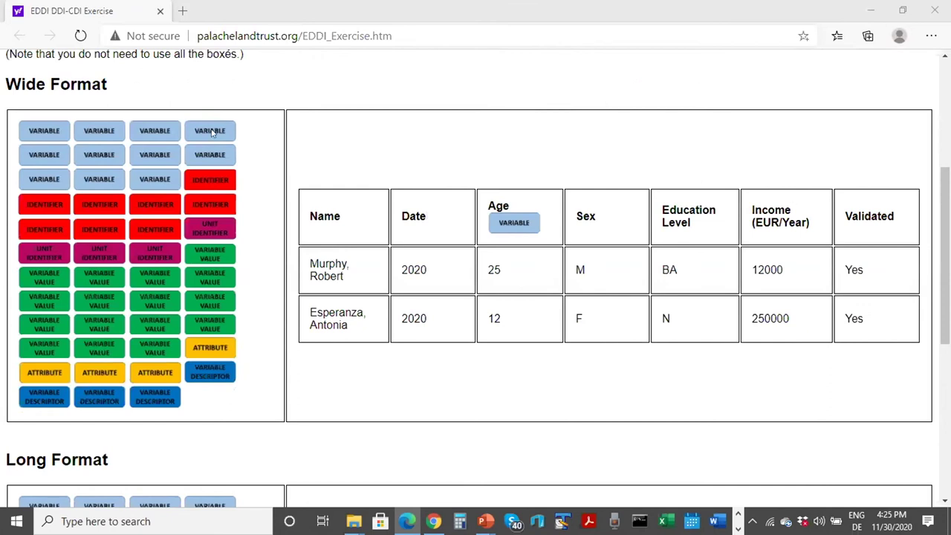
left_click_drag(212, 132, 340, 220)
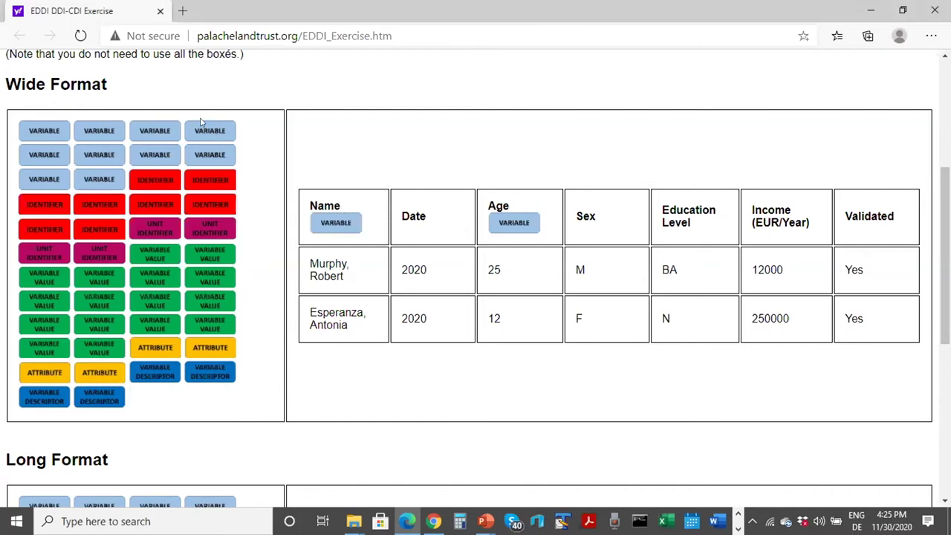
left_click_drag(201, 122, 603, 214)
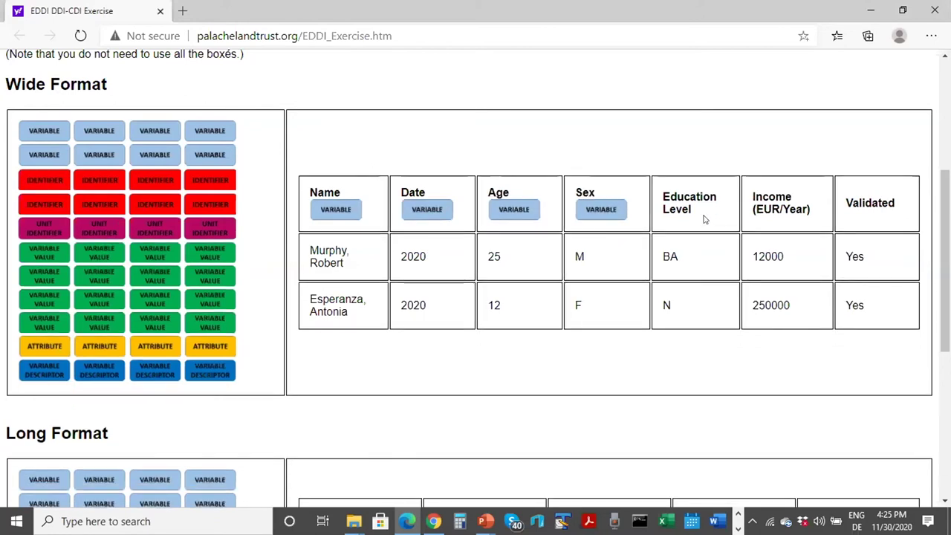
left_click_drag(215, 131, 802, 189)
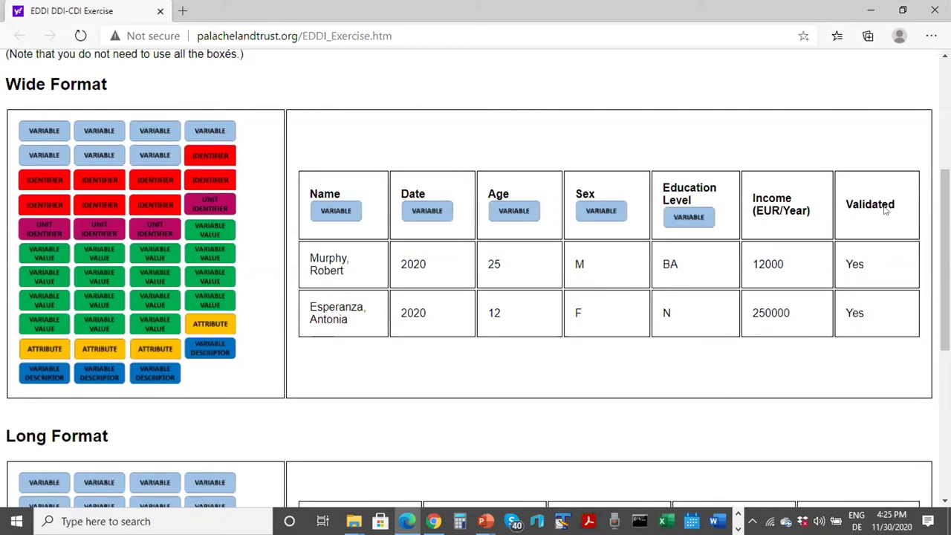
left_click_drag(884, 210, 883, 210)
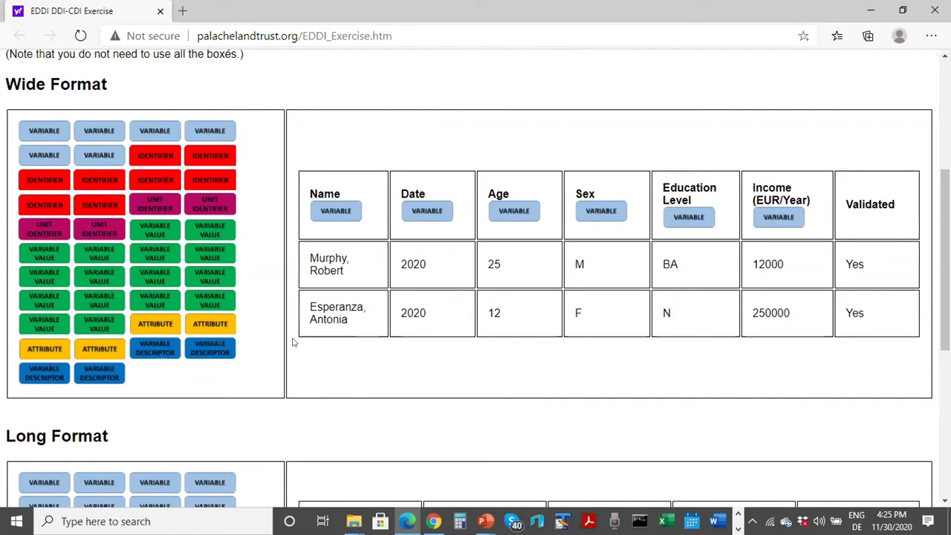
Assign an Attribute role box to the Validated header and an Identifier role box to the Name header in the Wide Format table
left_click_drag(219, 330, 892, 229)
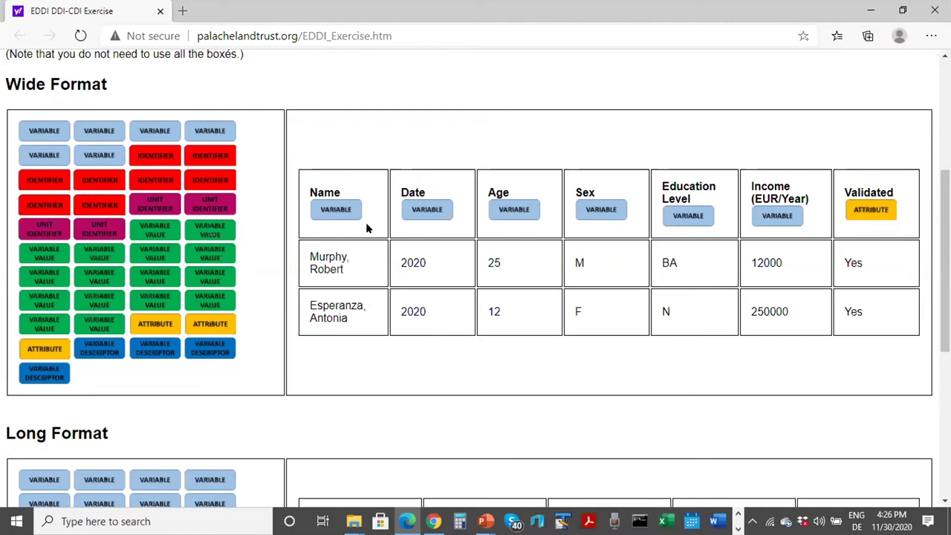
left_click_drag(366, 228, 365, 228)
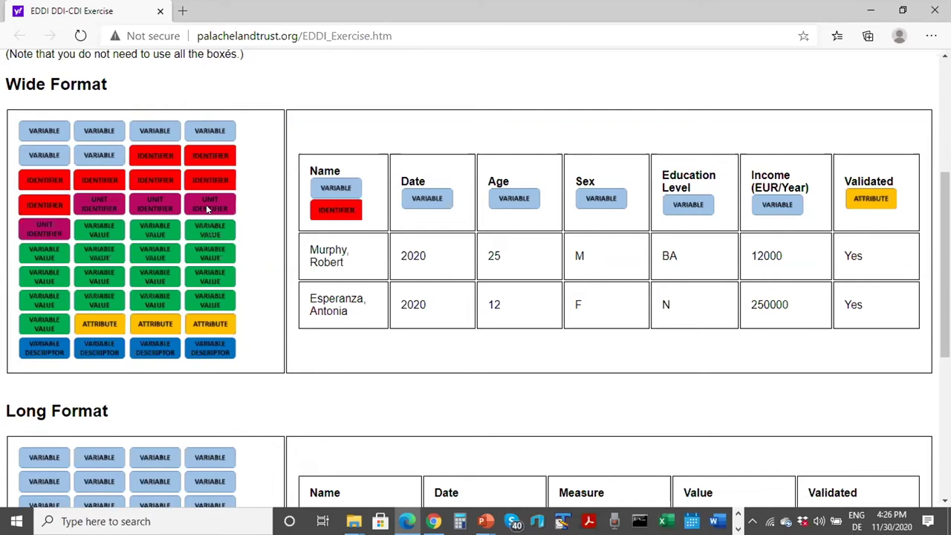
Assign a Unit Identifier role box to the Name header and Variable Value boxes to all cells of the first data row in the Wide Format table
left_click_drag(207, 209, 345, 216)
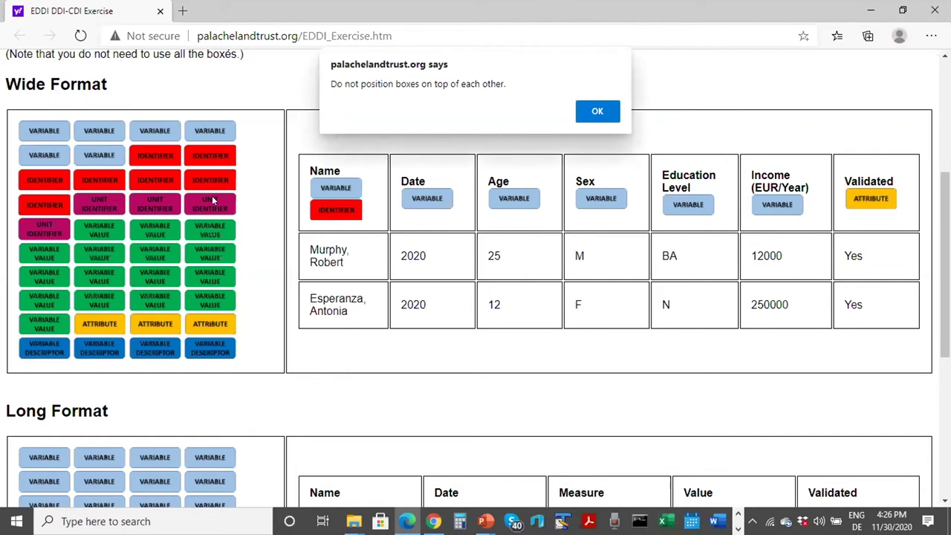
key("Return")
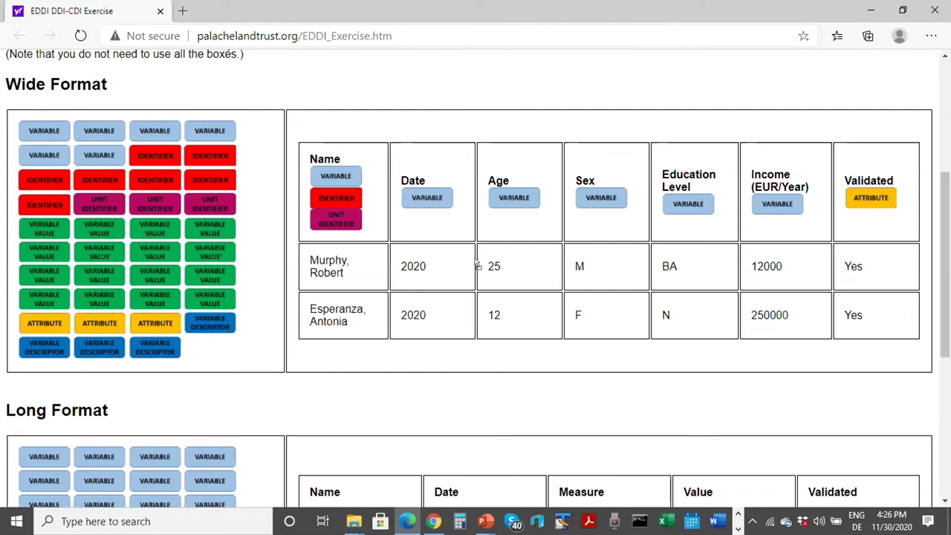
left_click_drag(476, 260, 475, 260)
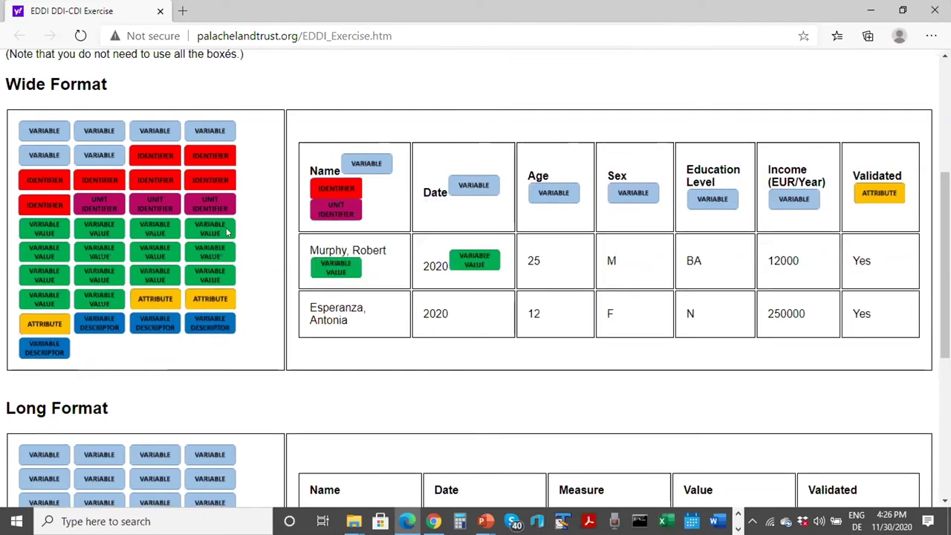
left_click_drag(228, 233, 553, 256)
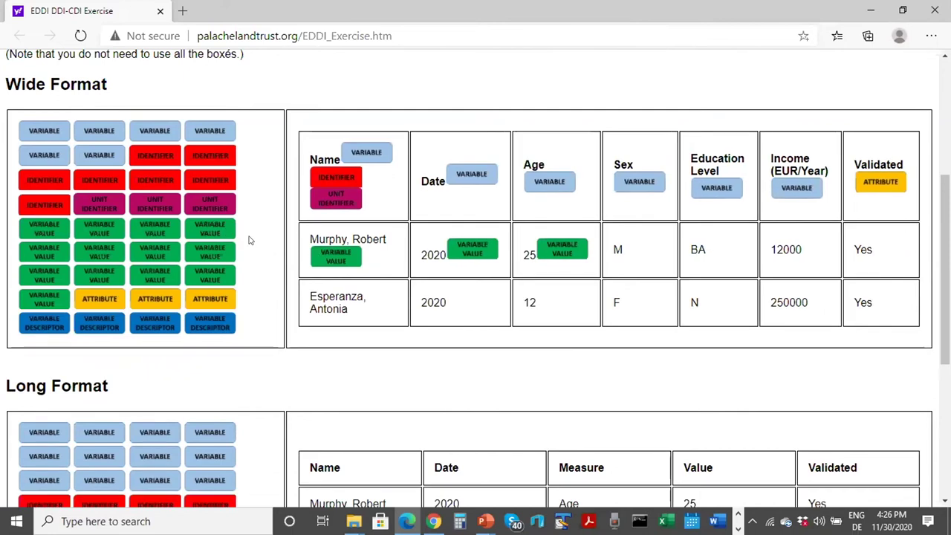
left_click_drag(223, 230, 697, 256)
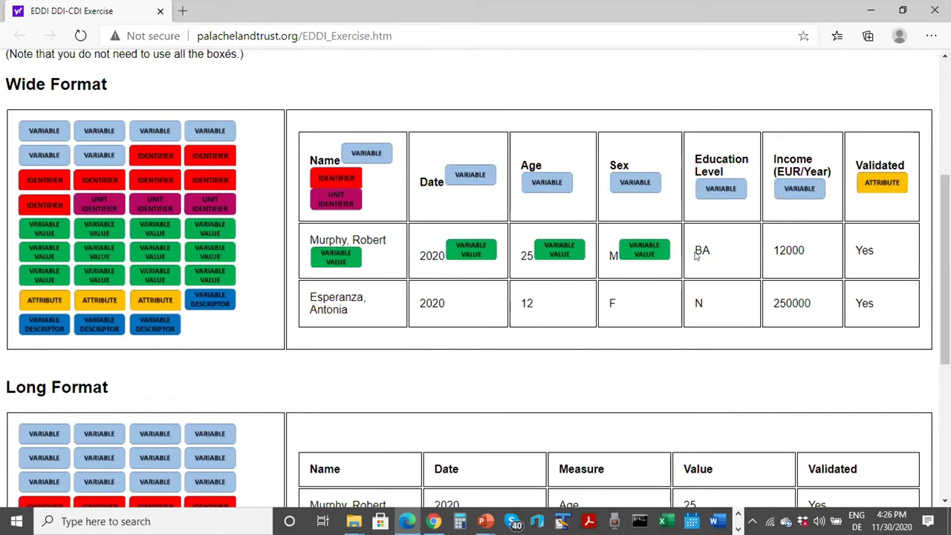
left_click_drag(219, 221, 892, 229)
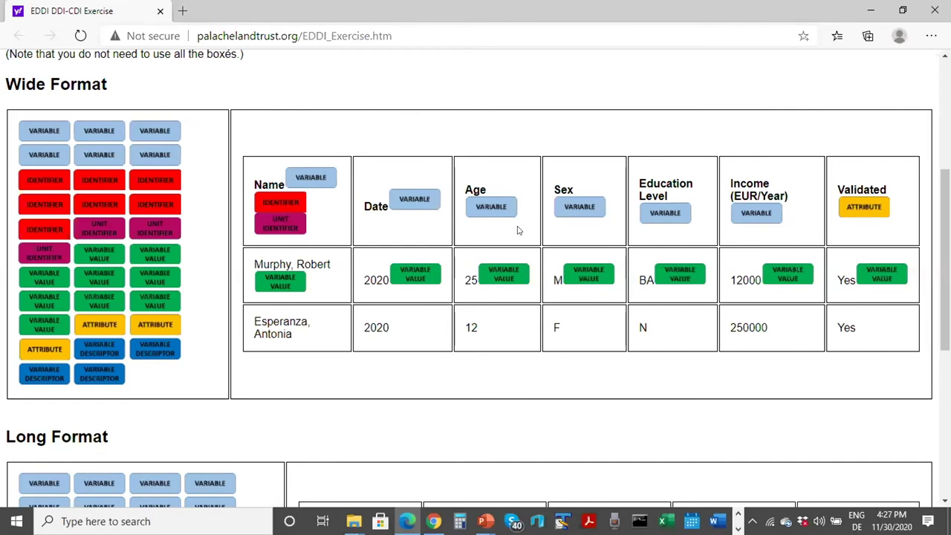
Assign a Variable role box to the Value header and a Variable Descriptor box to the Measure header in the Long Format table
scroll(517, 231, "down", 5)
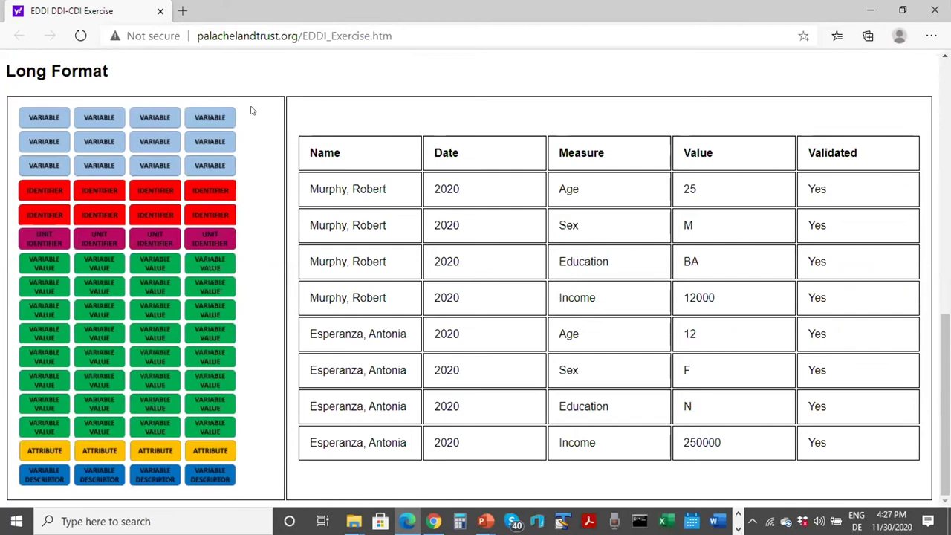
left_click(633, 153)
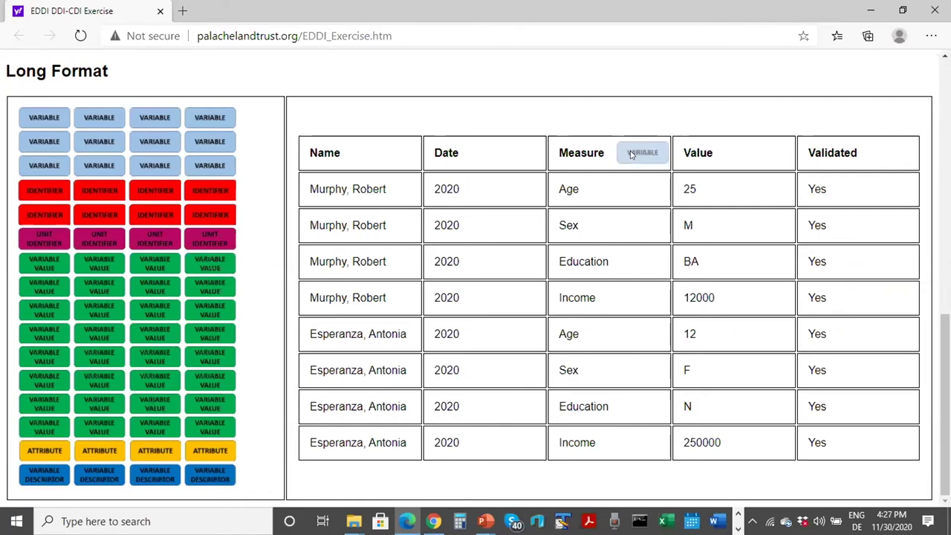
left_click_drag(630, 153, 630, 154)
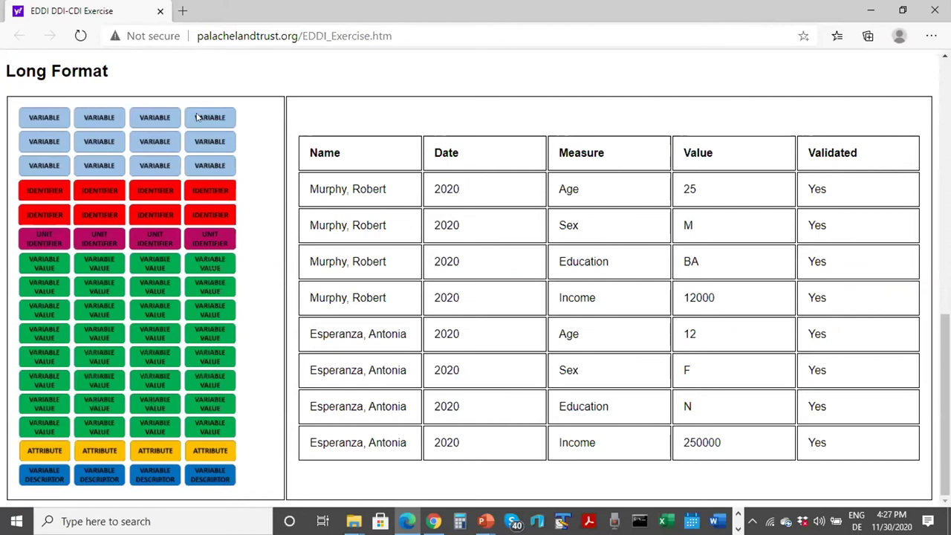
left_click(741, 155)
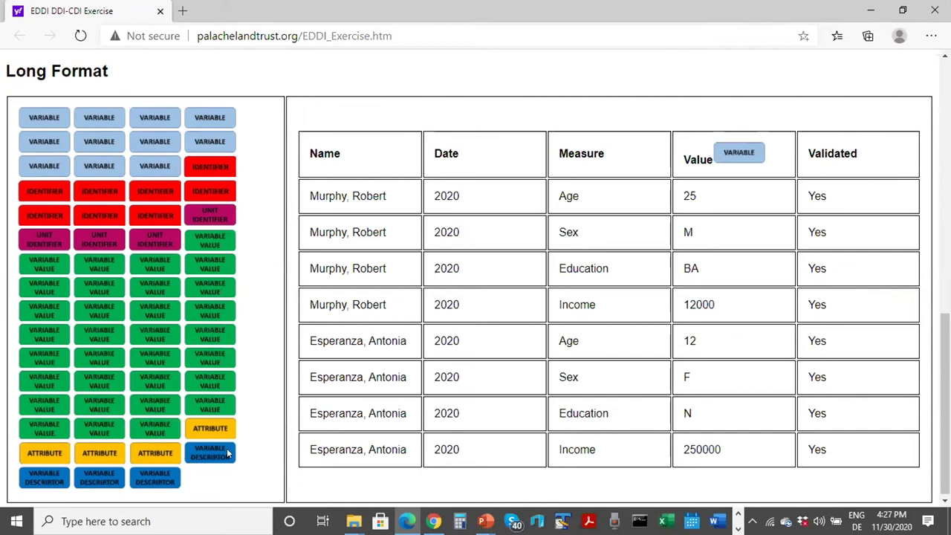
left_click_drag(228, 454, 639, 154)
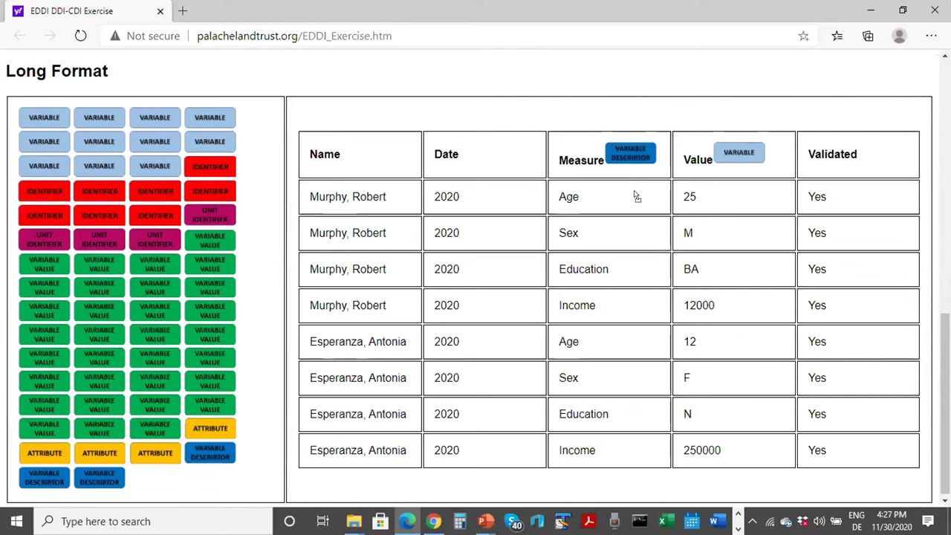
Assign Variable role boxes to the first Age, Sex, Education and Income cells in the Long Format table's Measure column
left_click_drag(636, 196, 639, 202)
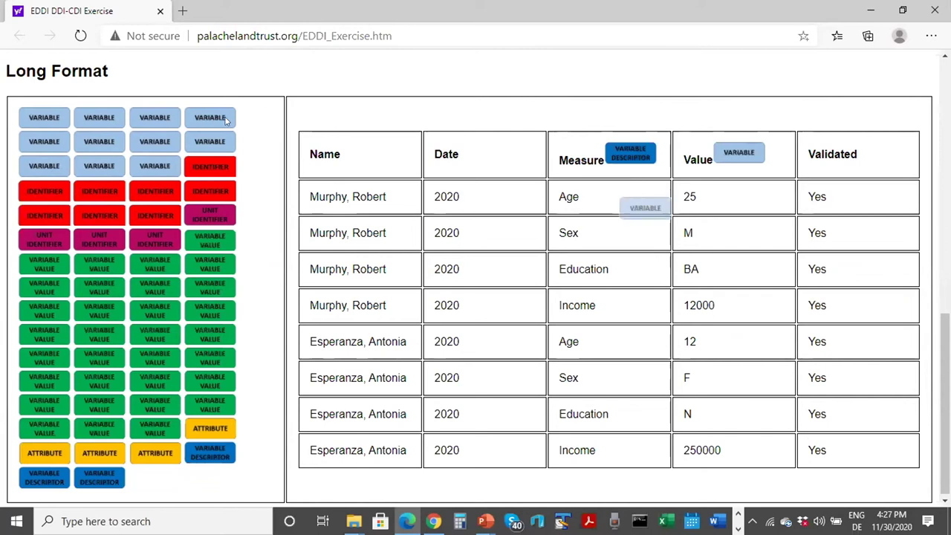
left_click_drag(227, 121, 643, 210)
left_click_drag(215, 139, 641, 291)
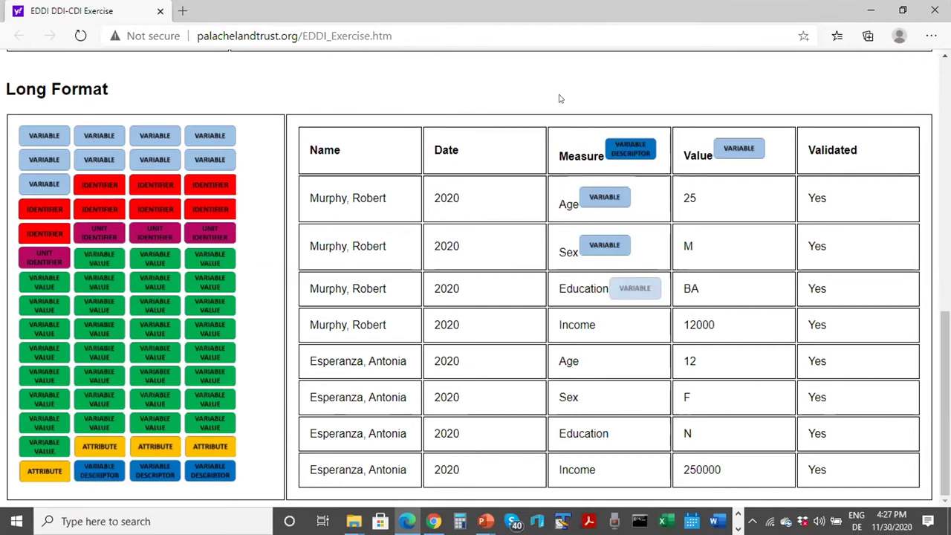
left_click_drag(634, 327, 634, 328)
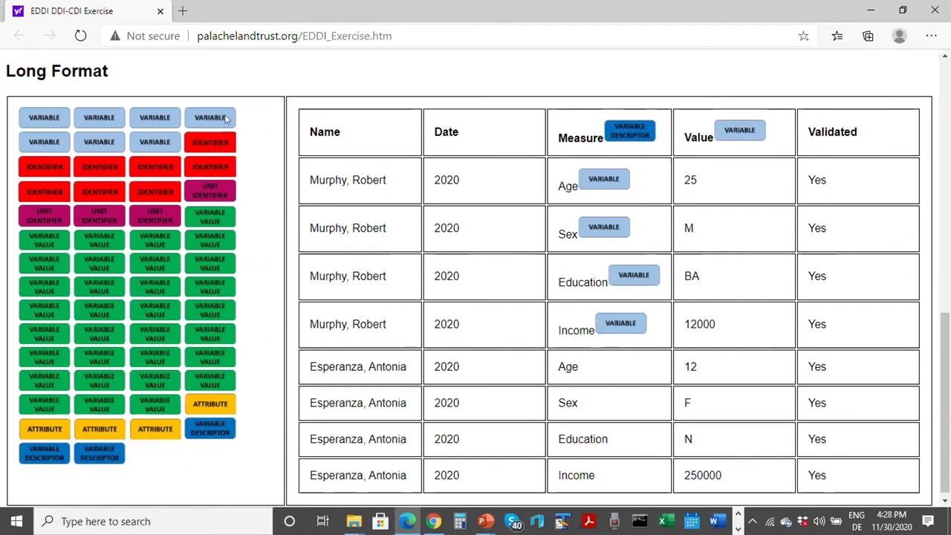
Assign Variable and Identifier role boxes to the Long Format table's Name and Date headers, with a Unit Identifier box also on Name
left_click_drag(226, 119, 366, 132)
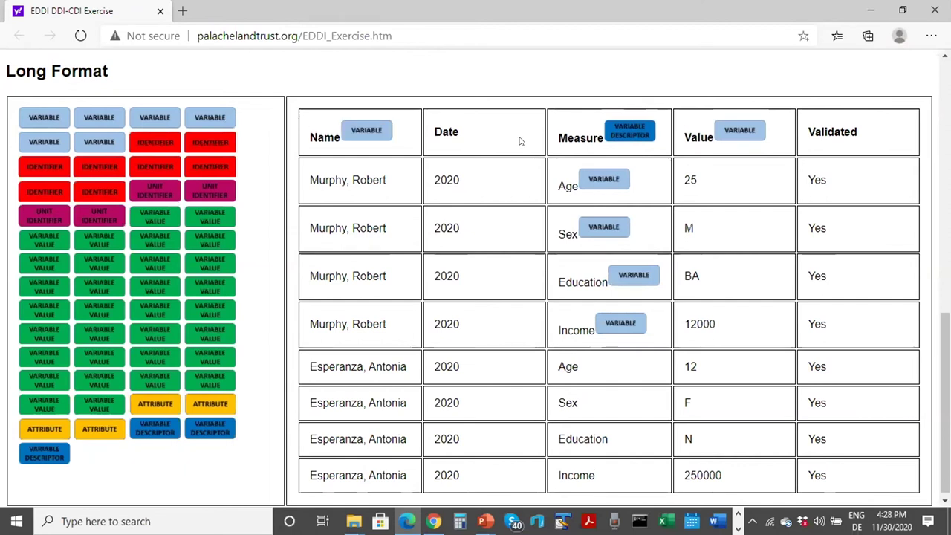
left_click_drag(520, 141, 505, 139)
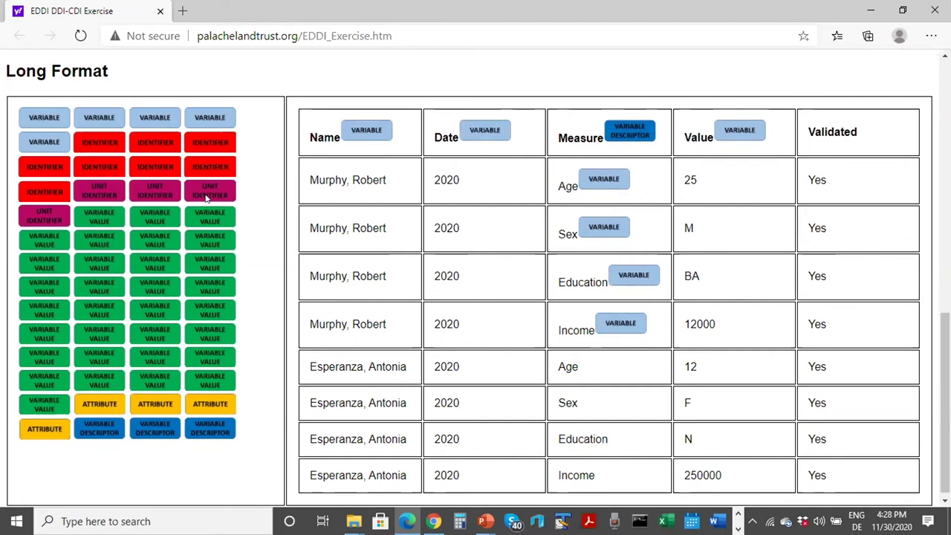
left_click_drag(207, 198, 318, 132)
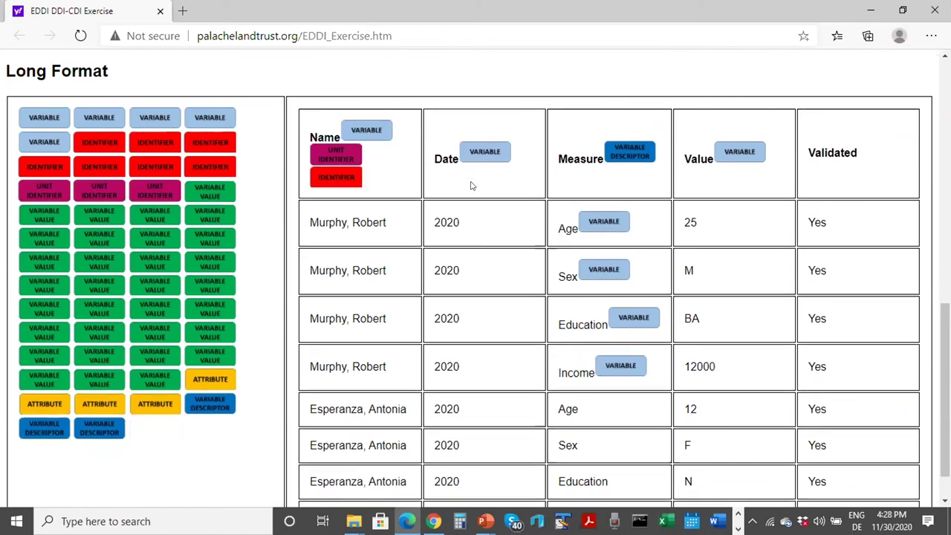
left_click_drag(44, 191, 335, 177)
left_click_drag(482, 183, 469, 244)
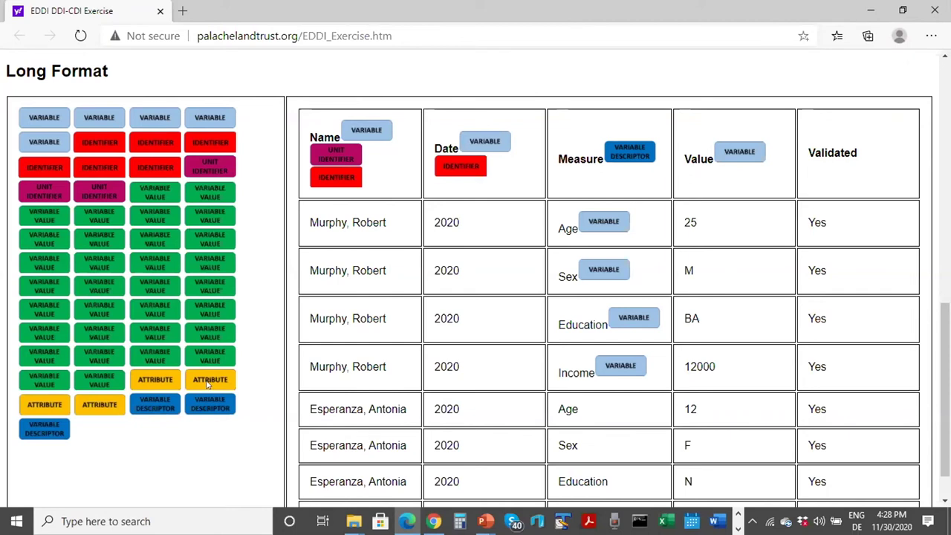
Assign an Attribute box to the Long Format Validated header and Variable Value boxes to the first row's Name and Date and third row's Name
left_click_drag(210, 383, 860, 185)
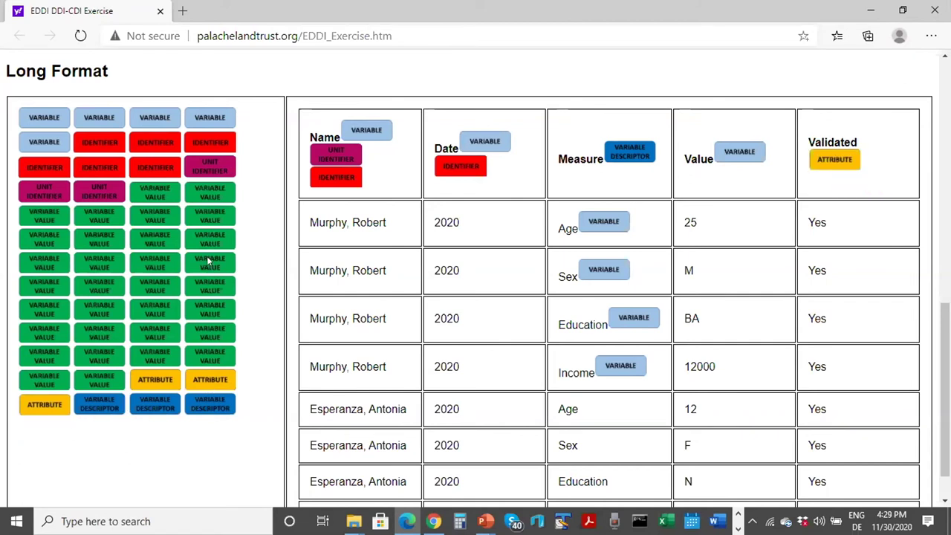
left_click_drag(209, 260, 335, 275)
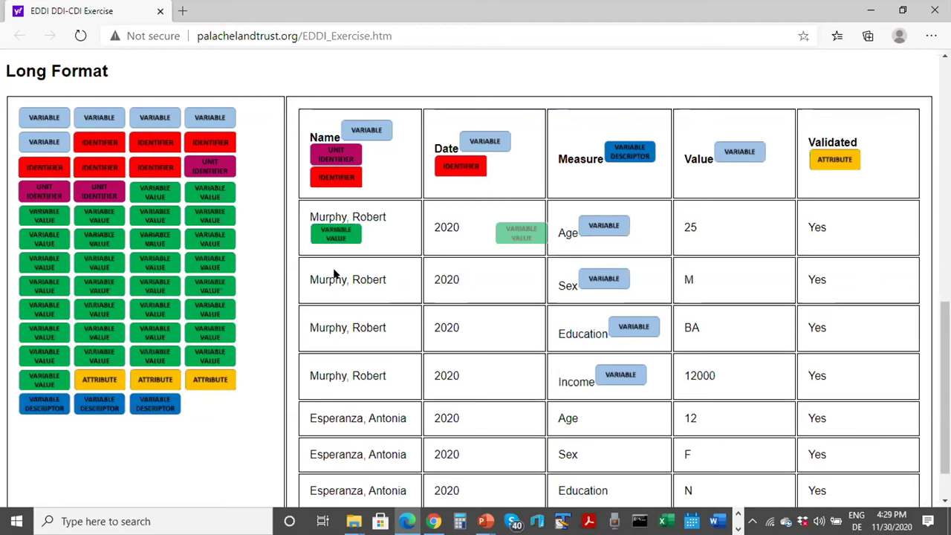
left_click_drag(214, 325, 485, 227)
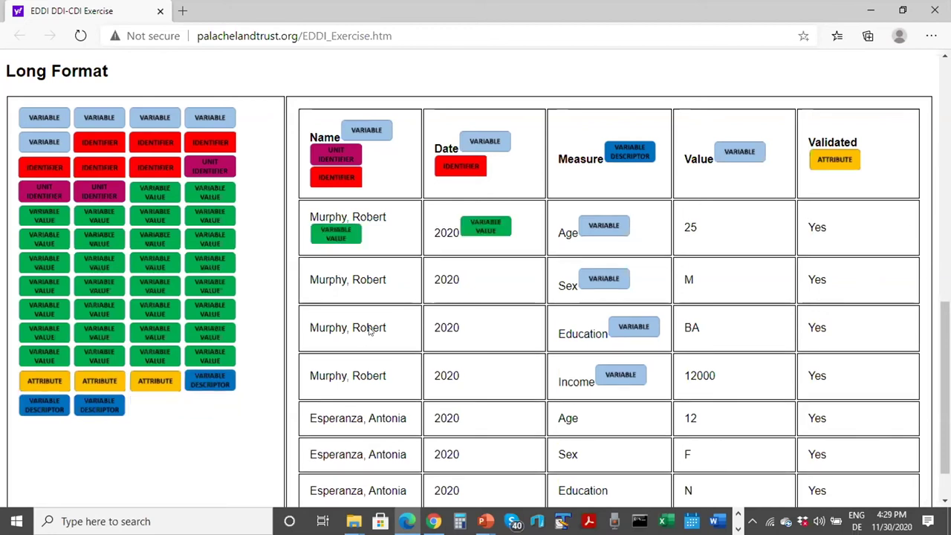
left_click_drag(369, 330, 369, 331)
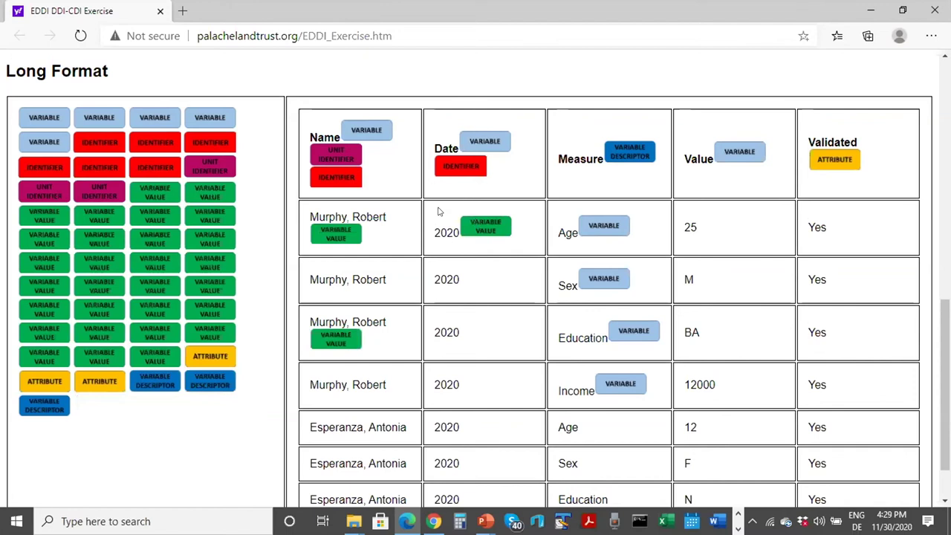
Review the exercise instructions and compare the role boxes assigned in the Wide Format table with those in the Long Format table
key("Home")
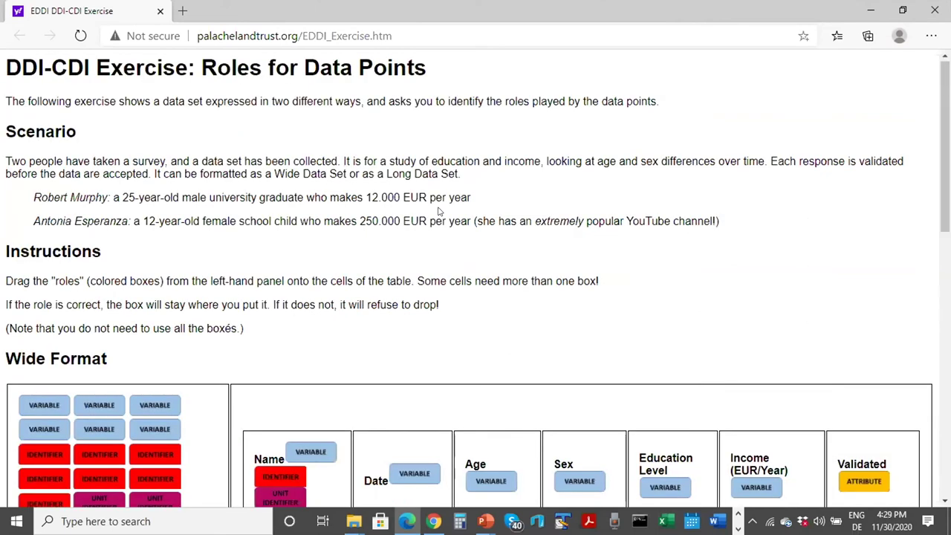
scroll(438, 211, "down", 7)
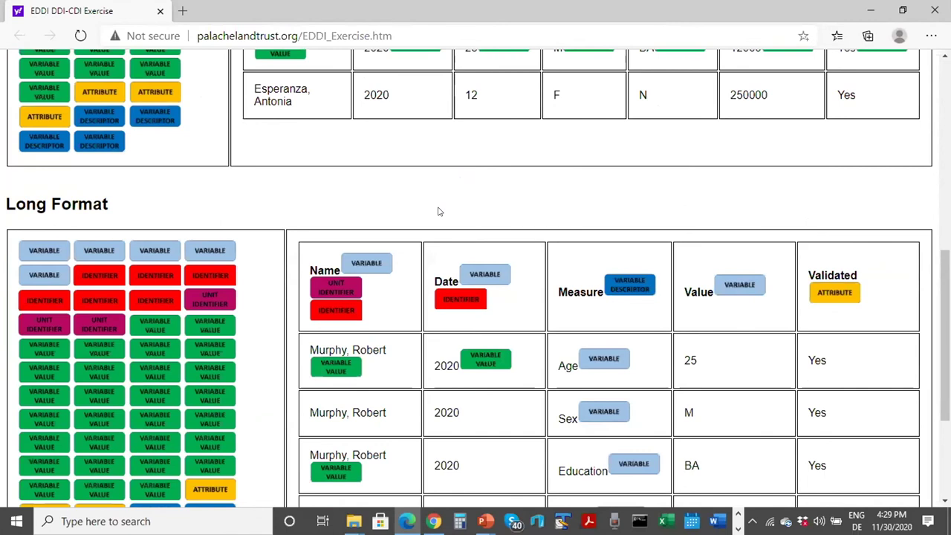
scroll(242, 304, "up", 4)
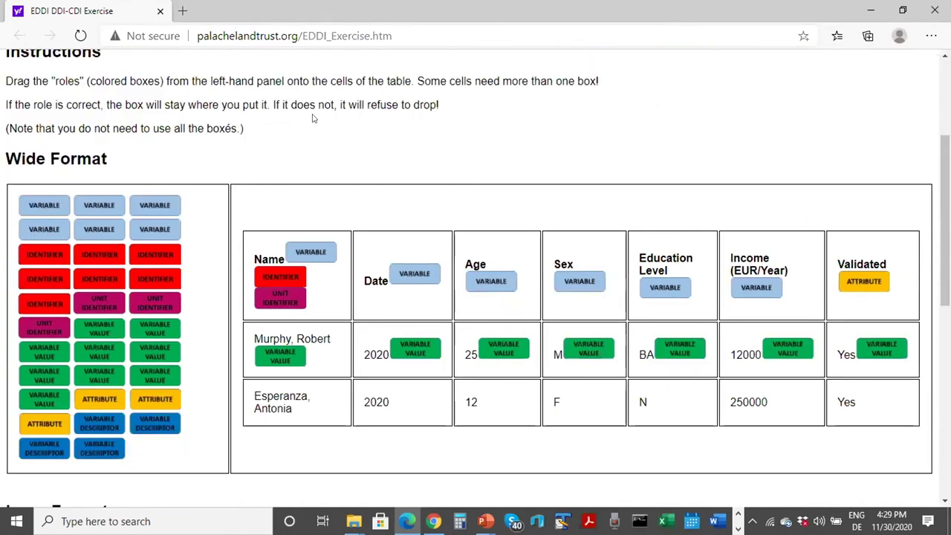
scroll(313, 118, "down", 1)
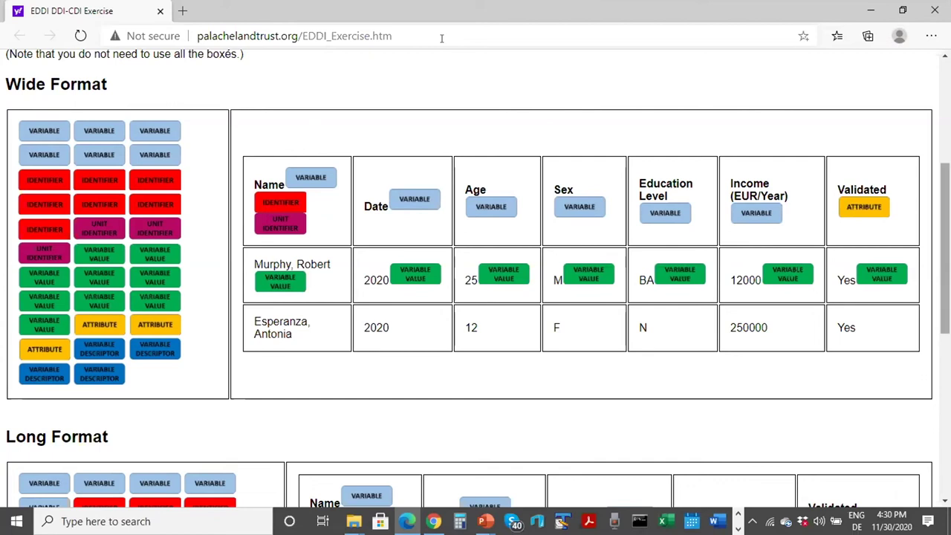
scroll(405, 84, "down", 5)
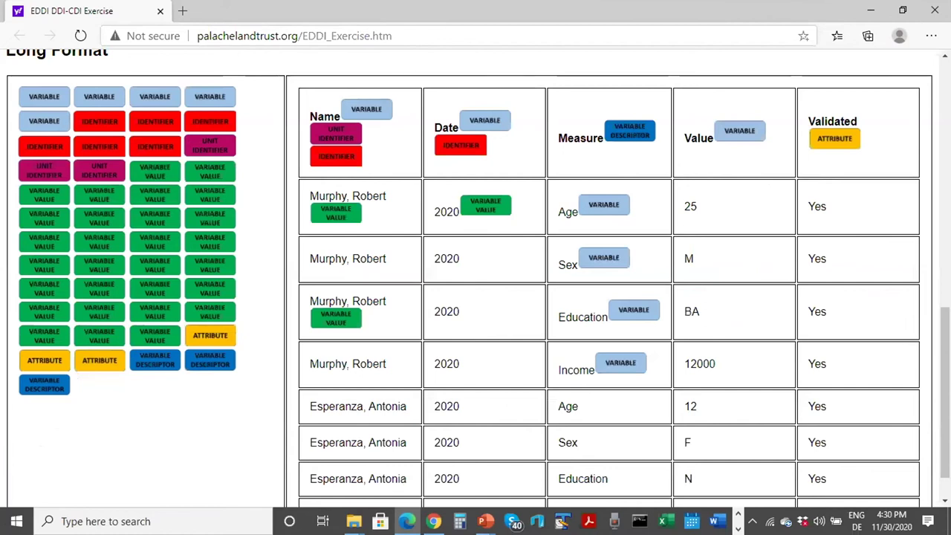
scroll(439, 342, "up", 5)
scroll(438, 342, "down", 5)
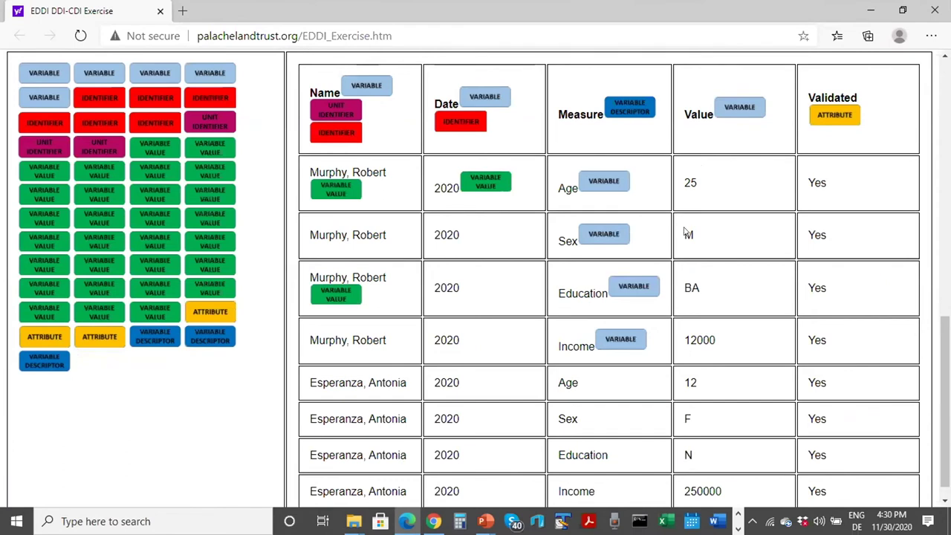
scroll(684, 232, "up", 5)
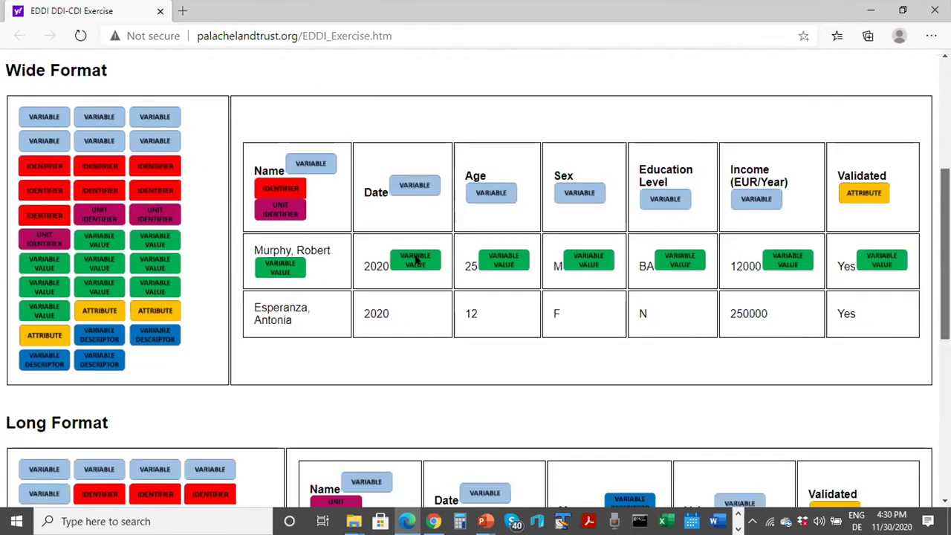
scroll(415, 260, "up", 1)
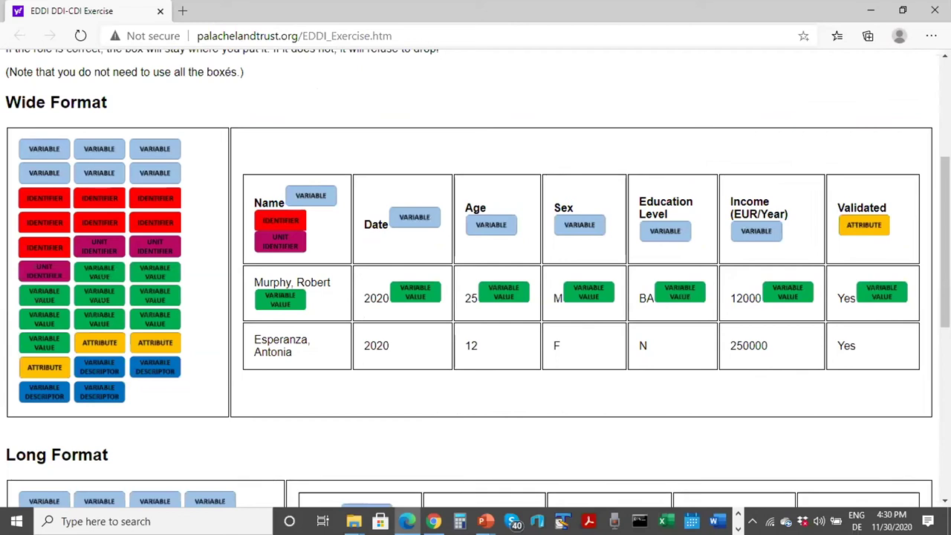
scroll(594, 173, "down", 5)
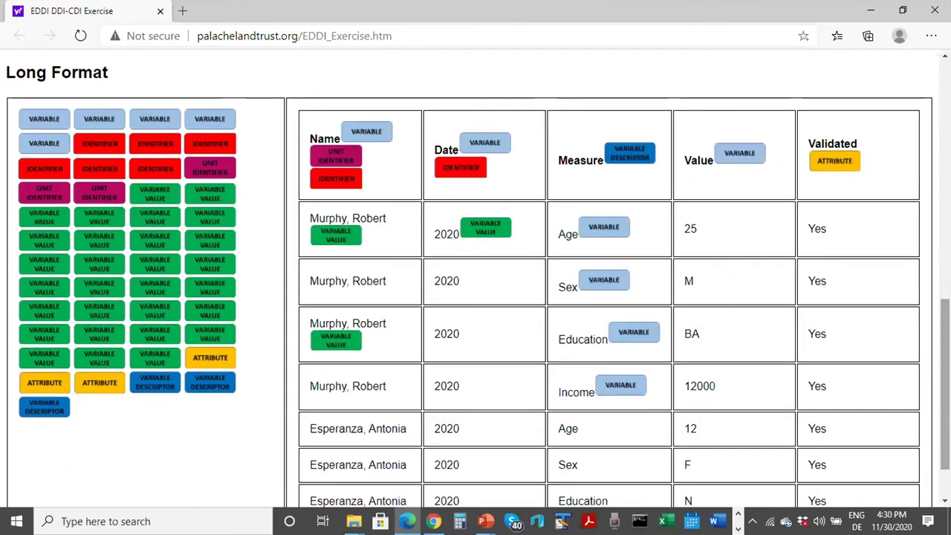
scroll(551, 251, "up", 1)
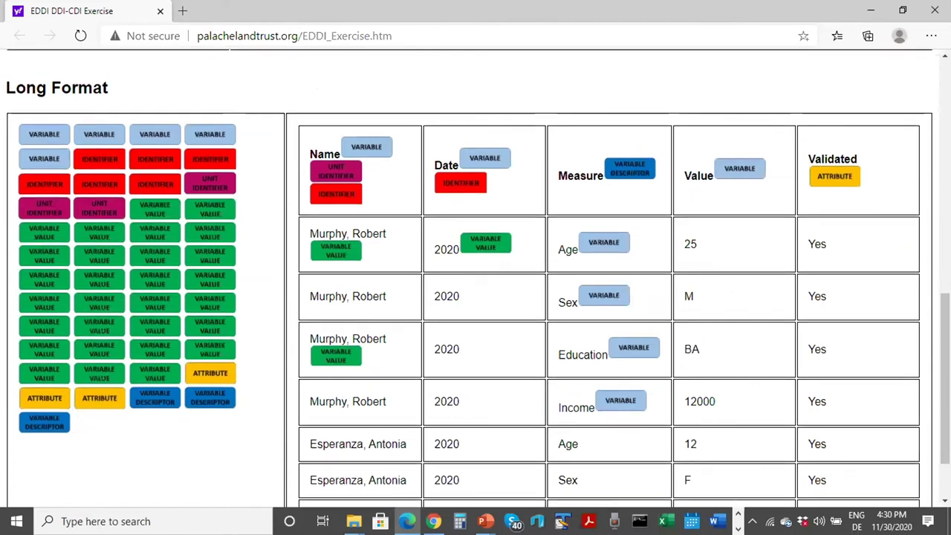
scroll(609, 244, "up", 5)
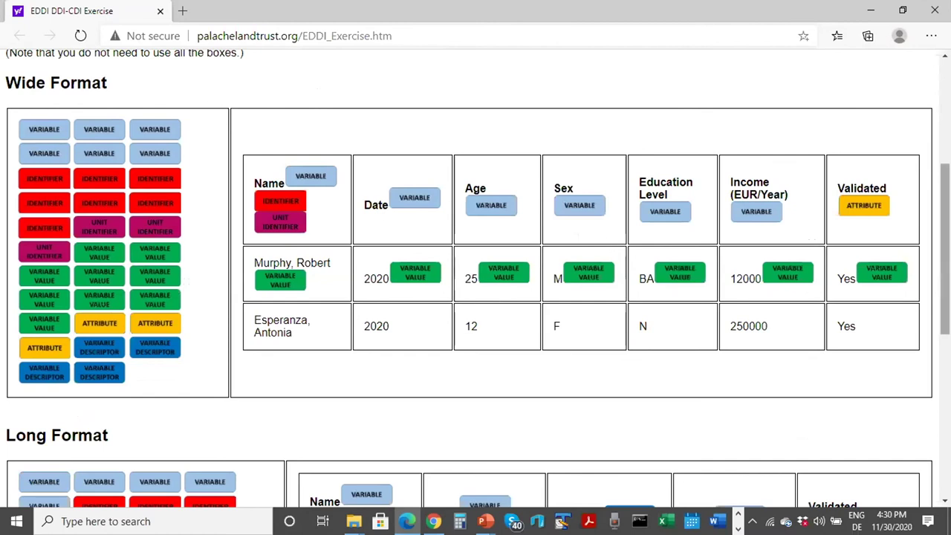
scroll(373, 106, "down", 5)
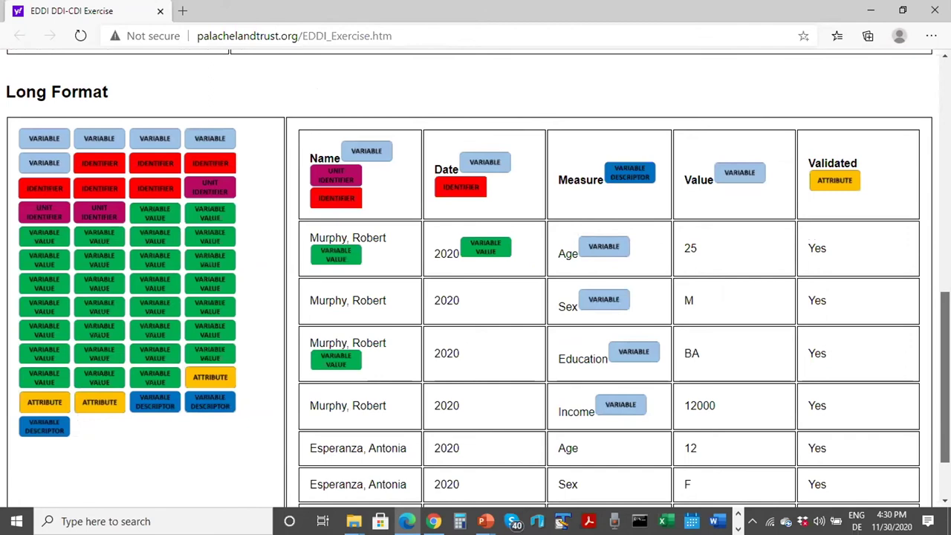
scroll(938, 240, "up", 1)
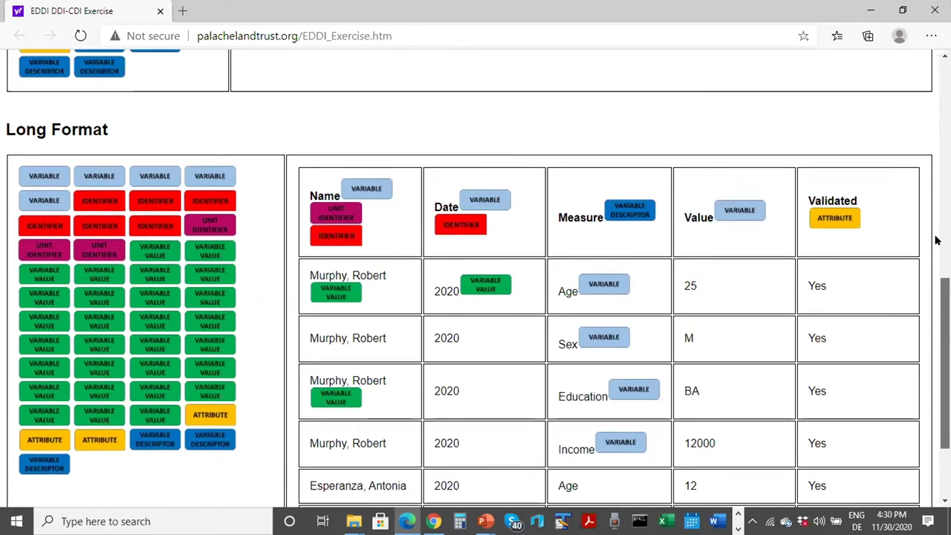
scroll(938, 240, "up", 4)
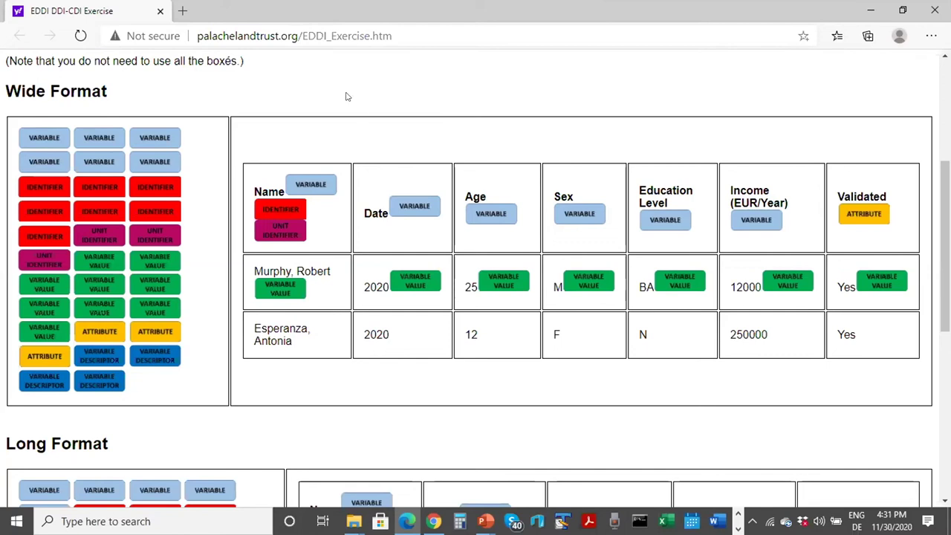
Switch to the PowerPoint slide show at the "Example Constructs from the Model" slide
left_click(484, 524)
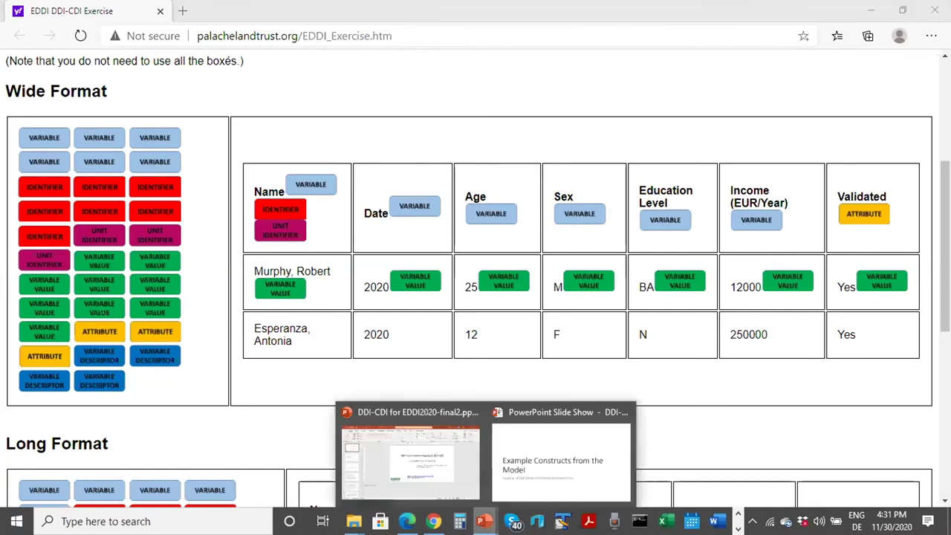
left_click(561, 457)
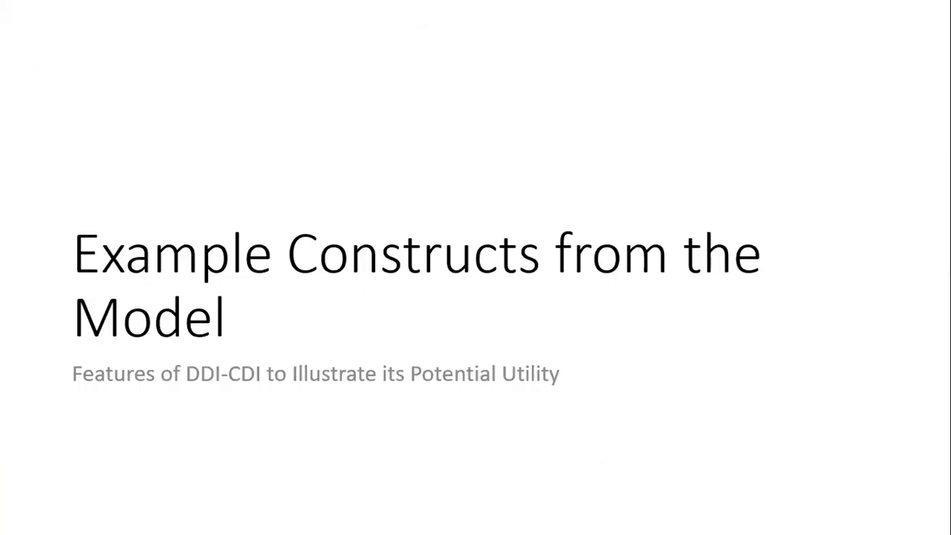